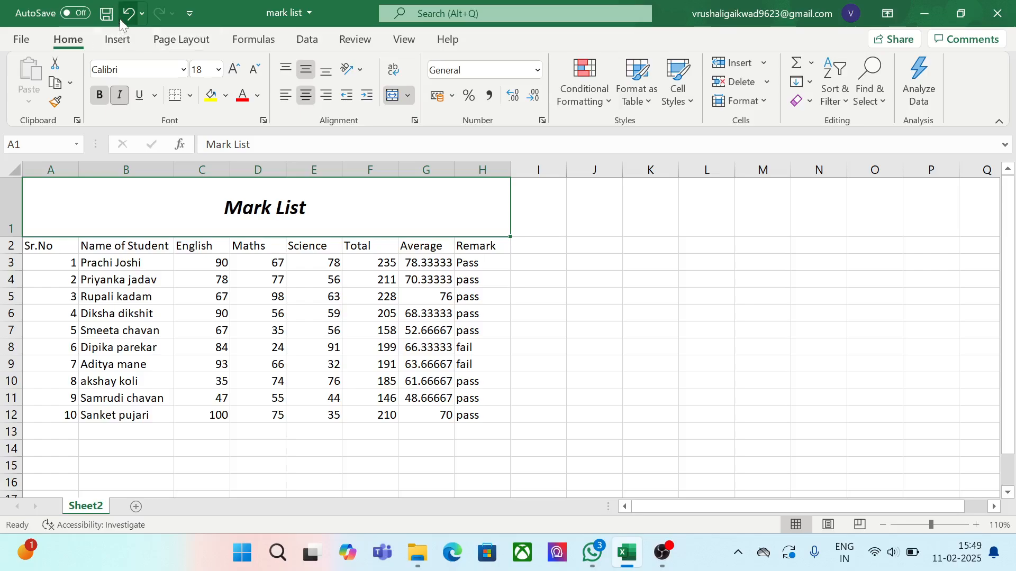
Step: Undo the bold and italic formatting of the Mark List title
{"action": "left_click", "coordinate": [121, 20]}
{"action": "left_click", "coordinate": [122, 20]}
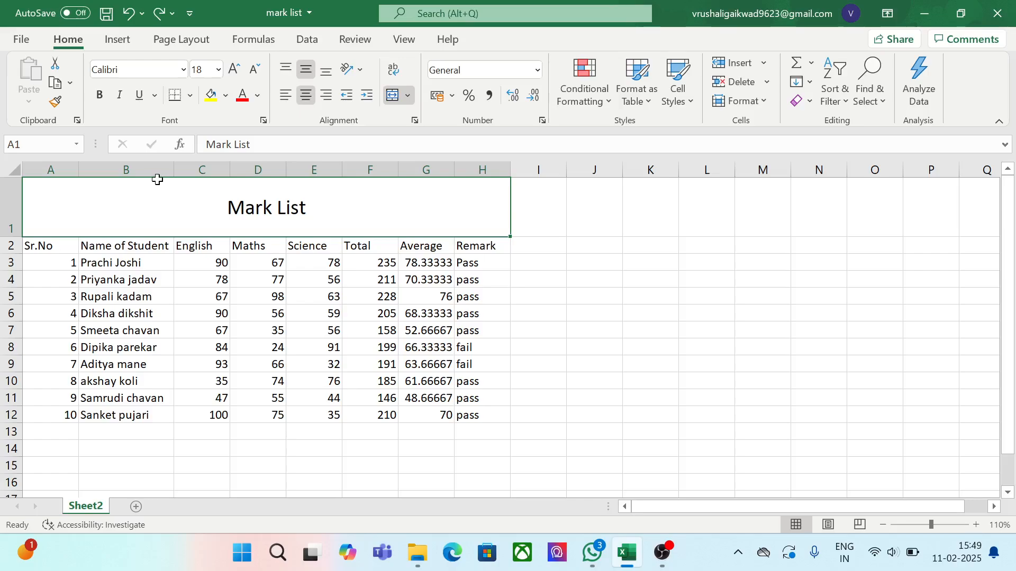
{"action": "left_click", "coordinate": [183, 69]}
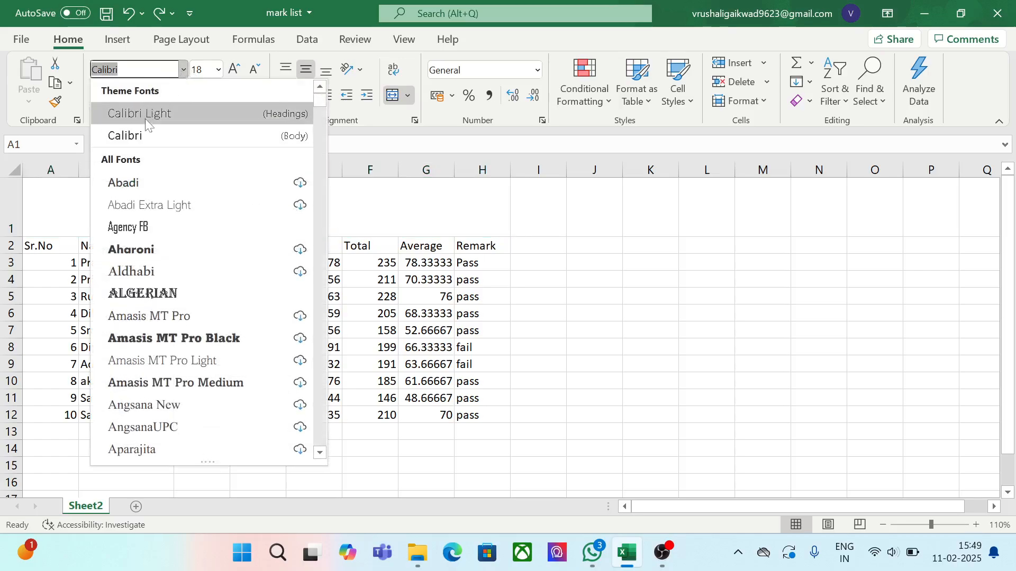
{"action": "left_click", "coordinate": [184, 70]}
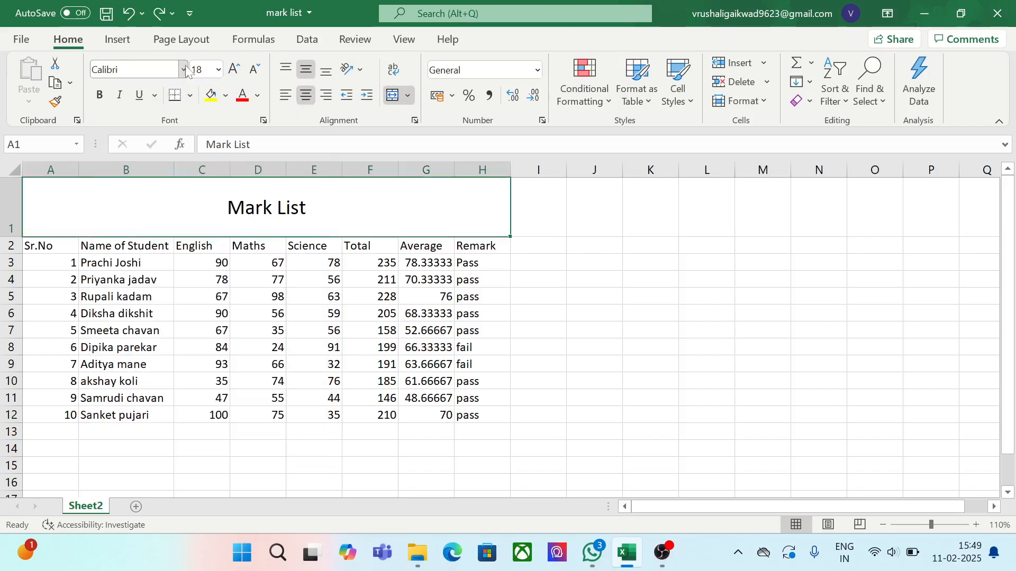
Step: Right-align the Mark List title and set its font to Arial Black
{"action": "left_click", "coordinate": [328, 95]}
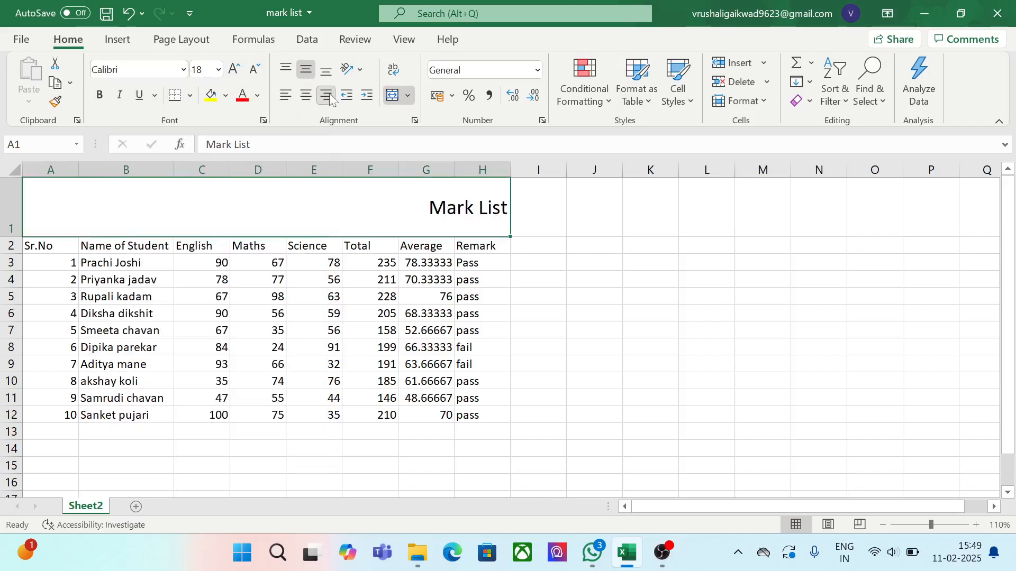
{"action": "left_click", "coordinate": [183, 71]}
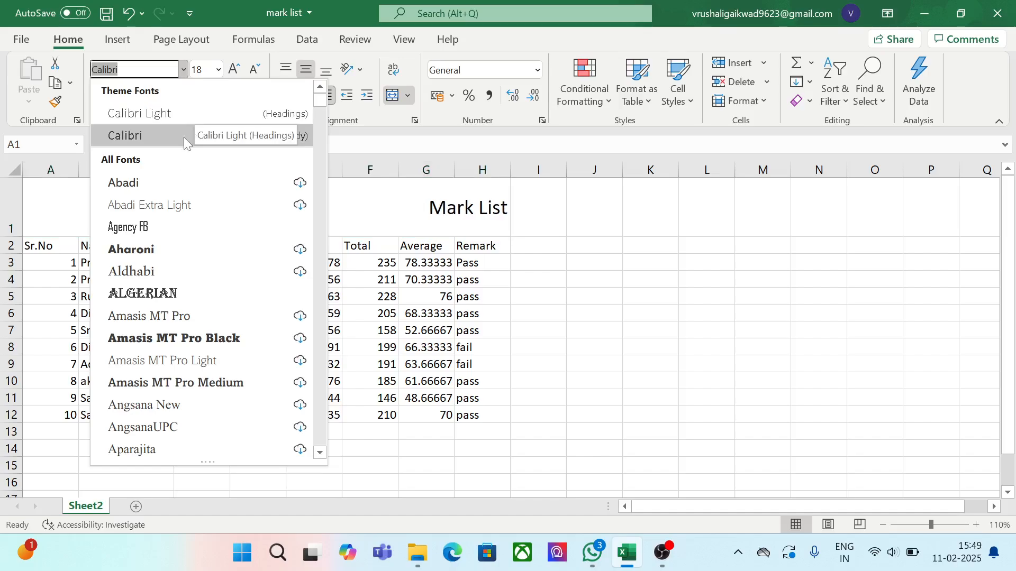
{"action": "left_click", "coordinate": [320, 453]}
{"action": "left_click", "coordinate": [319, 453]}
{"action": "left_click", "coordinate": [319, 453]}
{"action": "left_click", "coordinate": [319, 453]}
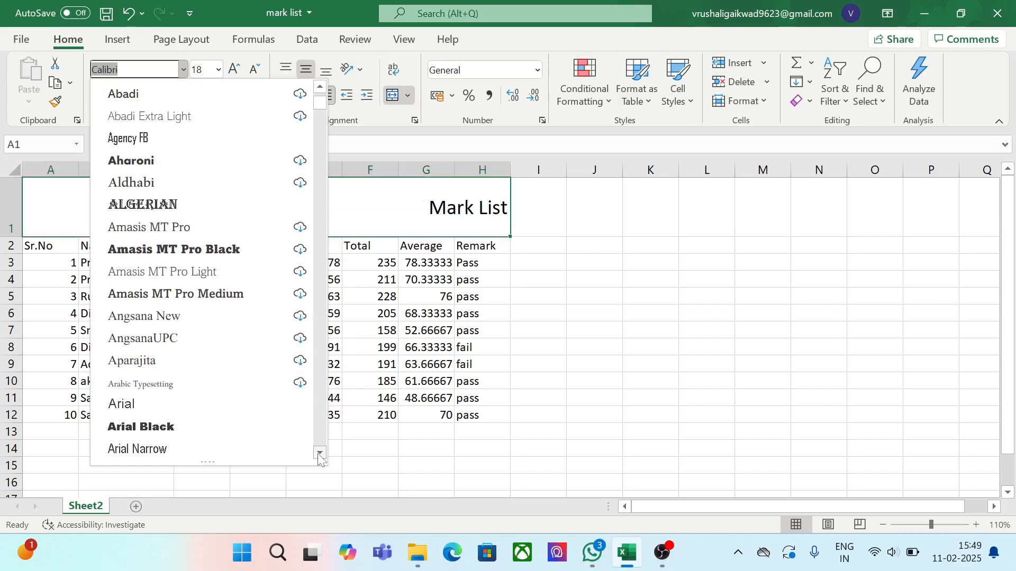
{"action": "left_click", "coordinate": [320, 455]}
{"action": "left_click", "coordinate": [214, 403]}
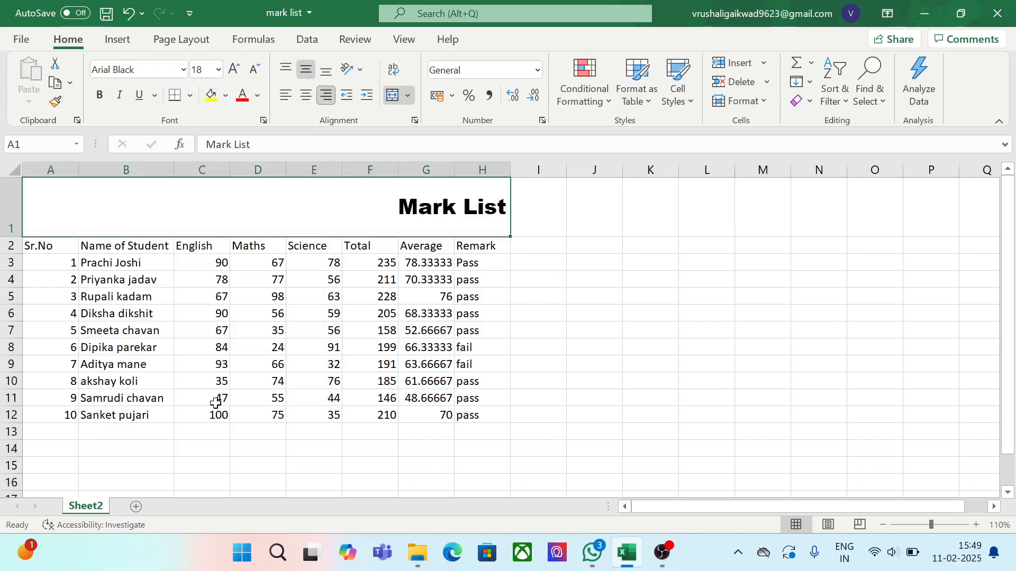
Step: Change the Mark List title's font to Arial Nova Cond Light
{"action": "left_click", "coordinate": [181, 69]}
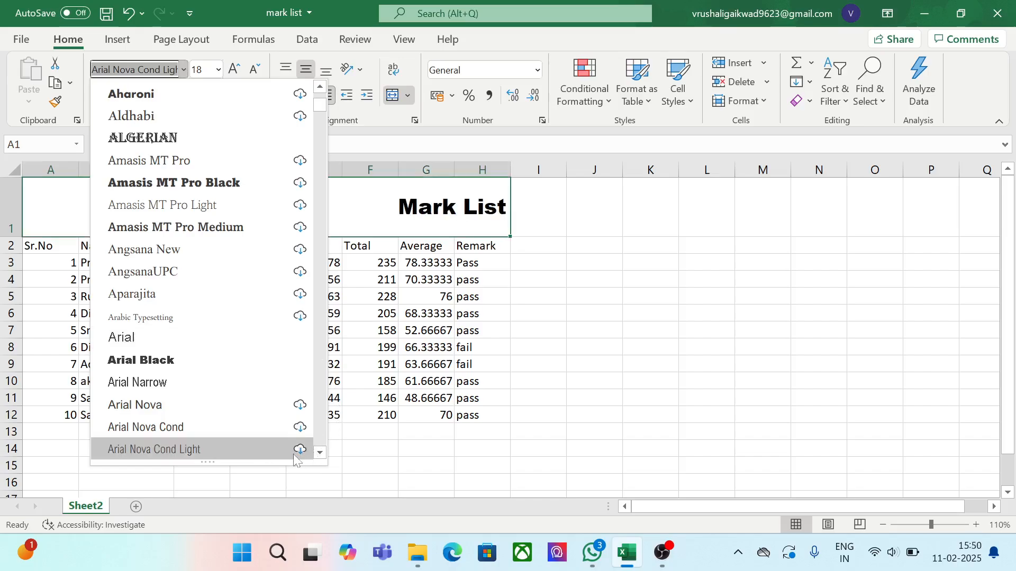
{"action": "left_click", "coordinate": [311, 453]}
{"action": "double_click", "coordinate": [311, 453]}
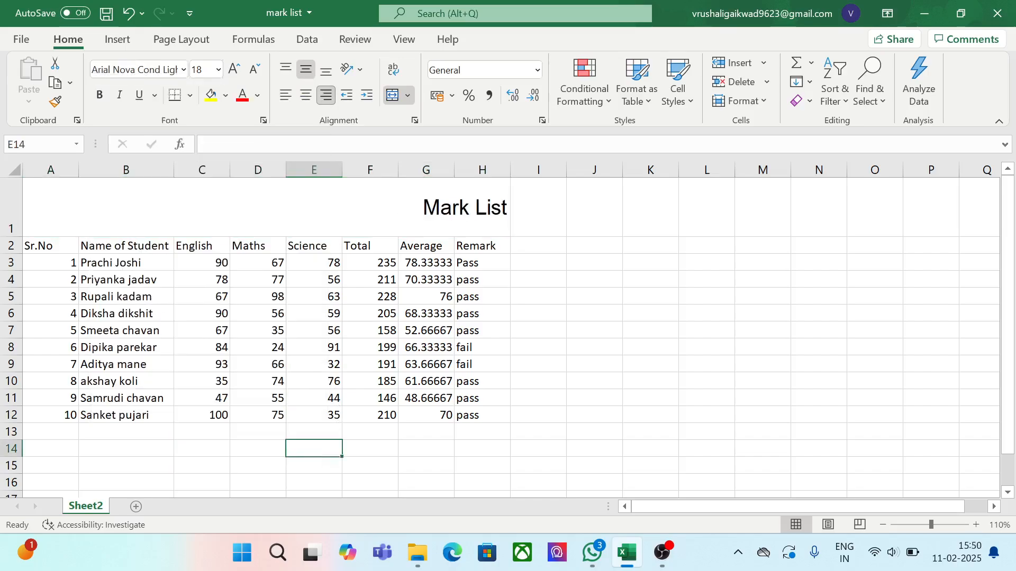
Step: Set the font of the title in cell A1 to Calibri Light and center it horizontally
{"action": "left_click", "coordinate": [363, 222]}
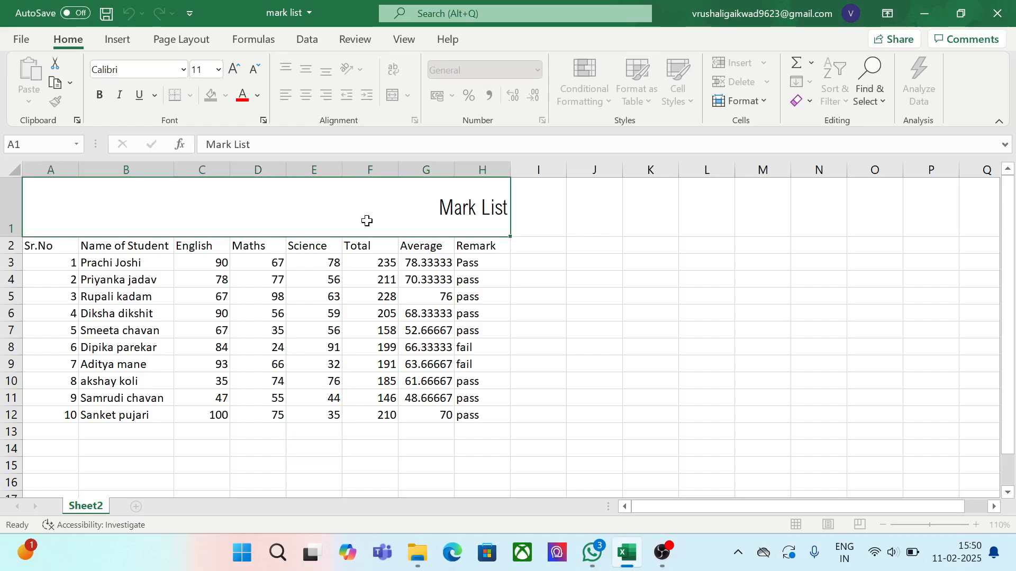
{"action": "left_click", "coordinate": [184, 69]}
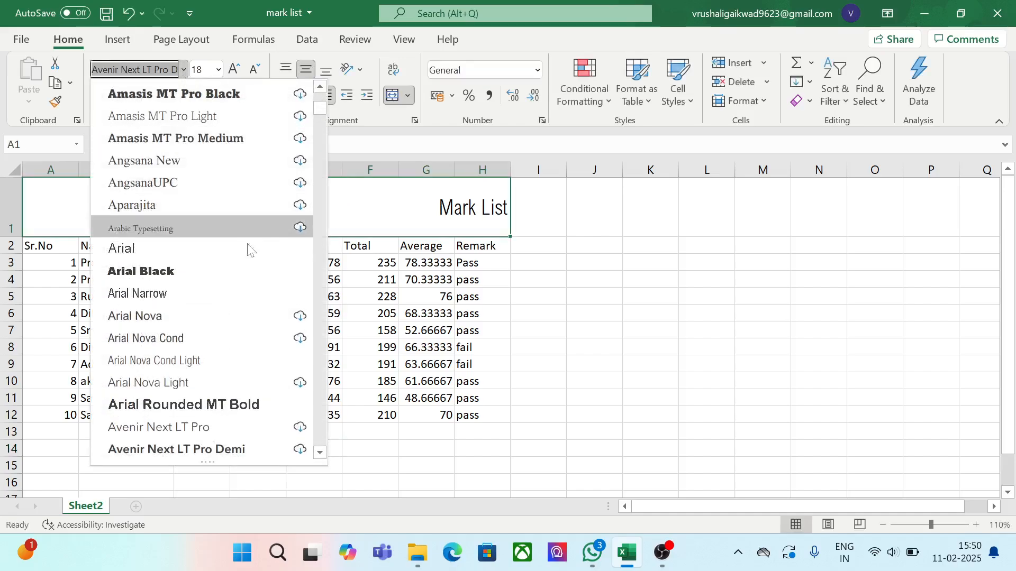
{"action": "left_click", "coordinate": [320, 454]}
{"action": "left_click_drag", "start_coordinate": [320, 453], "coordinate": [320, 454]}
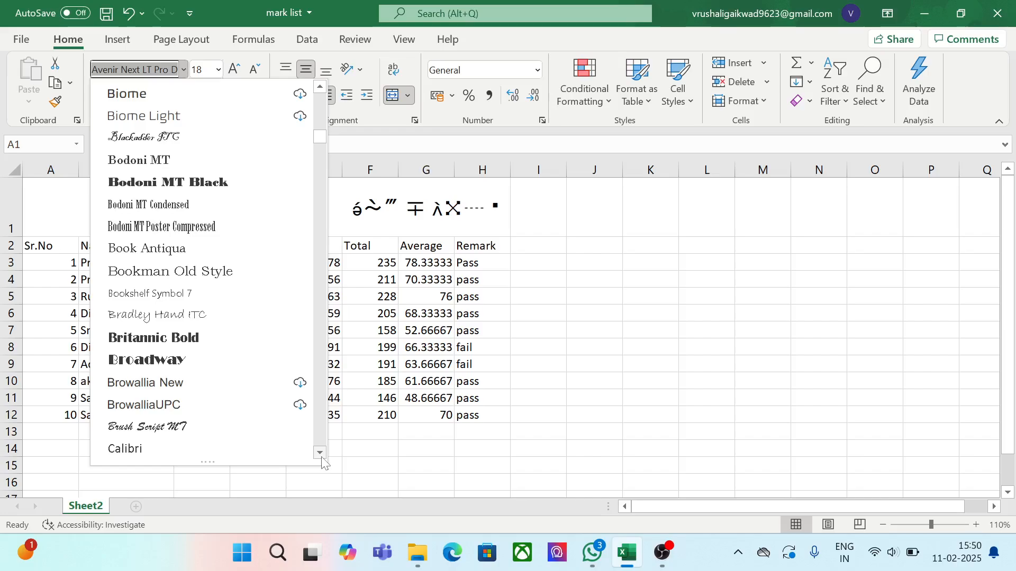
{"action": "left_click_drag", "start_coordinate": [320, 453], "coordinate": [320, 453]}
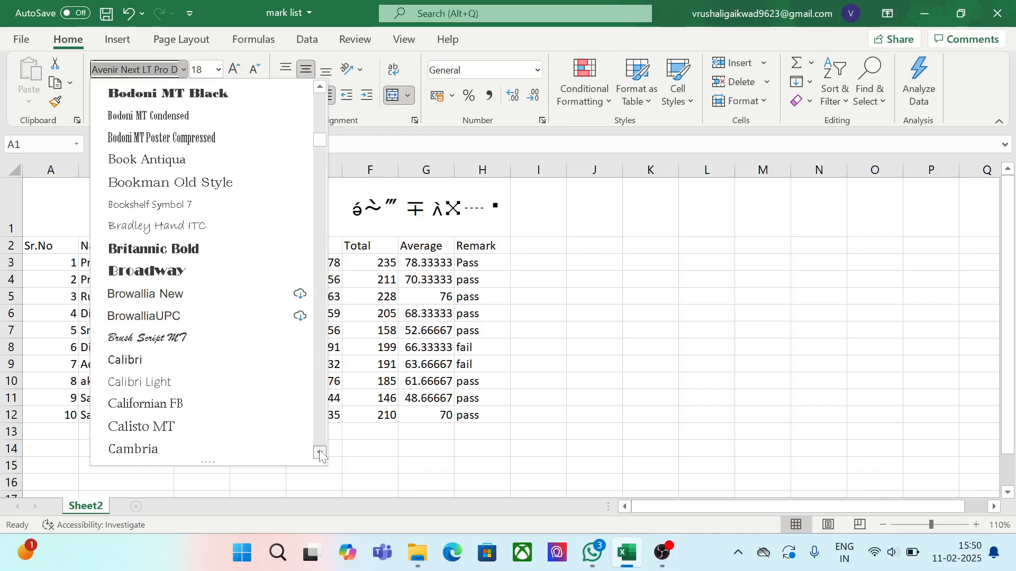
{"action": "left_click", "coordinate": [166, 381]}
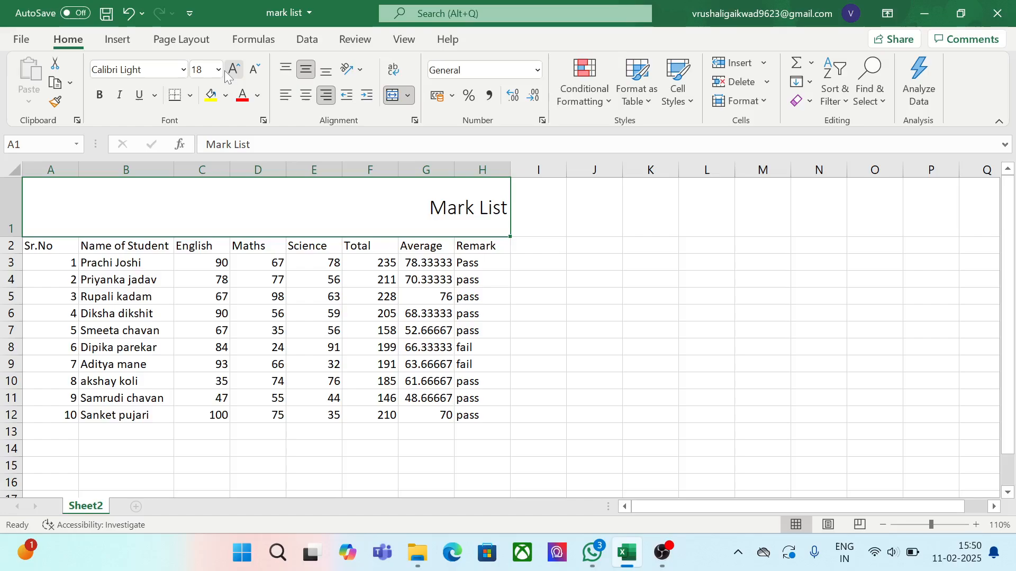
{"action": "left_click", "coordinate": [306, 96]}
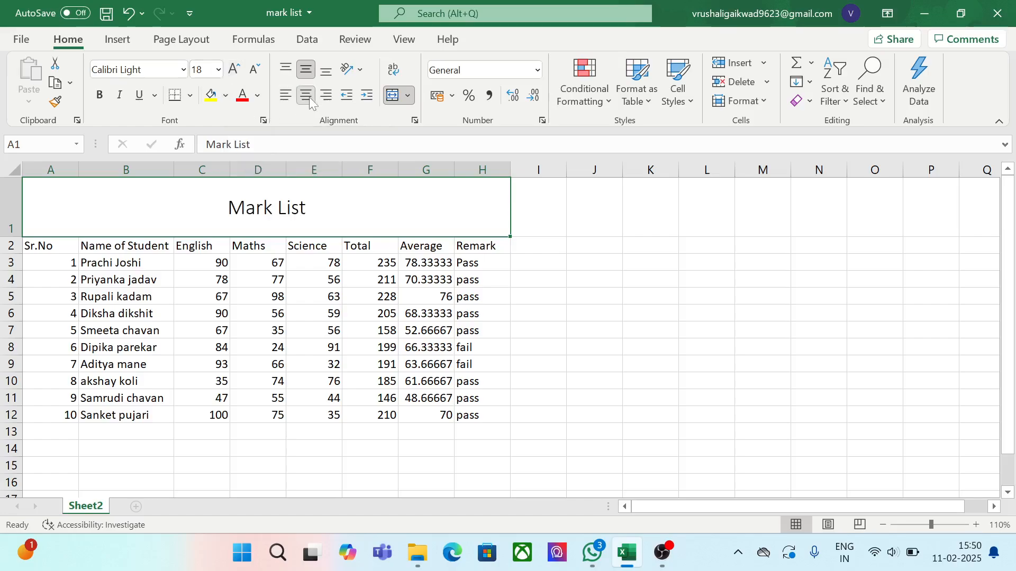
Step: Set the Mark List title's font size to 16 and enlarge it stepwise to 22
{"action": "left_click", "coordinate": [218, 70]}
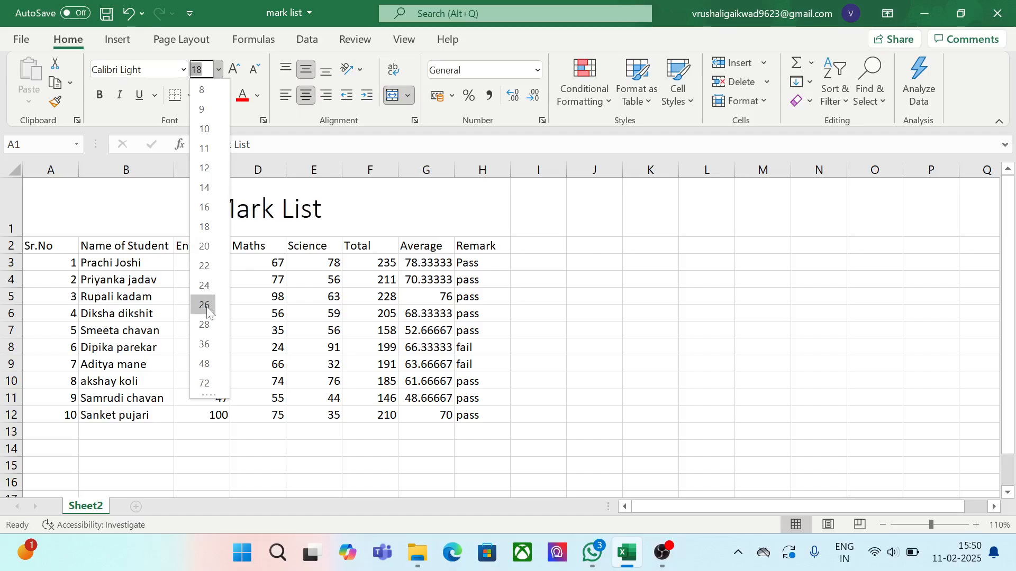
{"action": "left_click", "coordinate": [204, 207]}
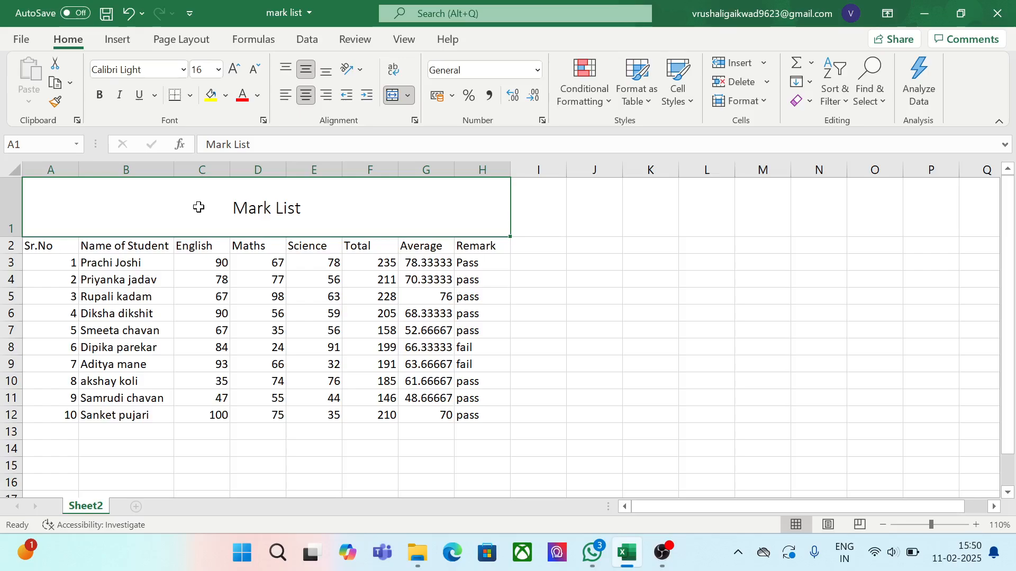
{"action": "left_click", "coordinate": [233, 69]}
{"action": "left_click", "coordinate": [235, 71]}
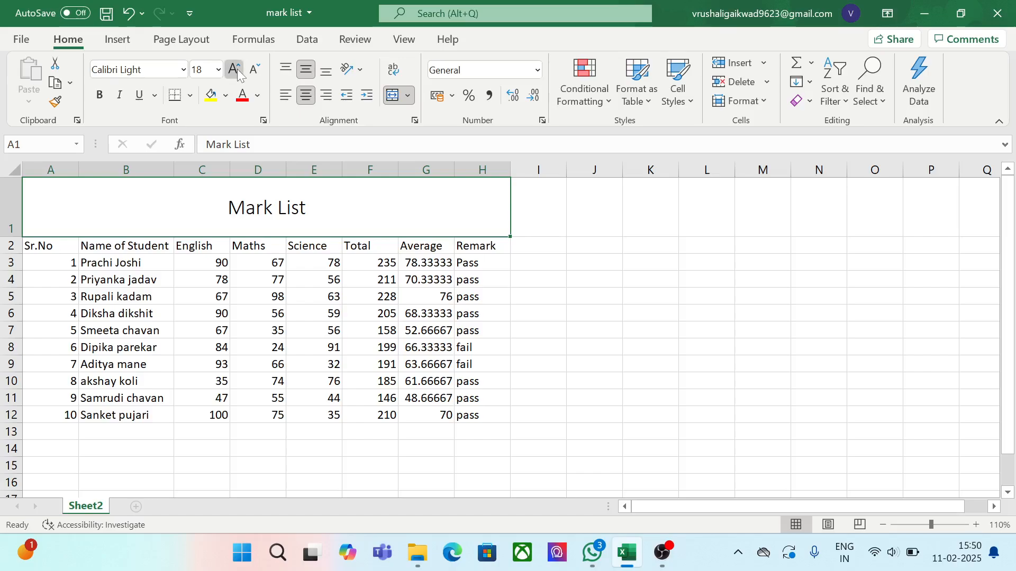
{"action": "left_click", "coordinate": [236, 71]}
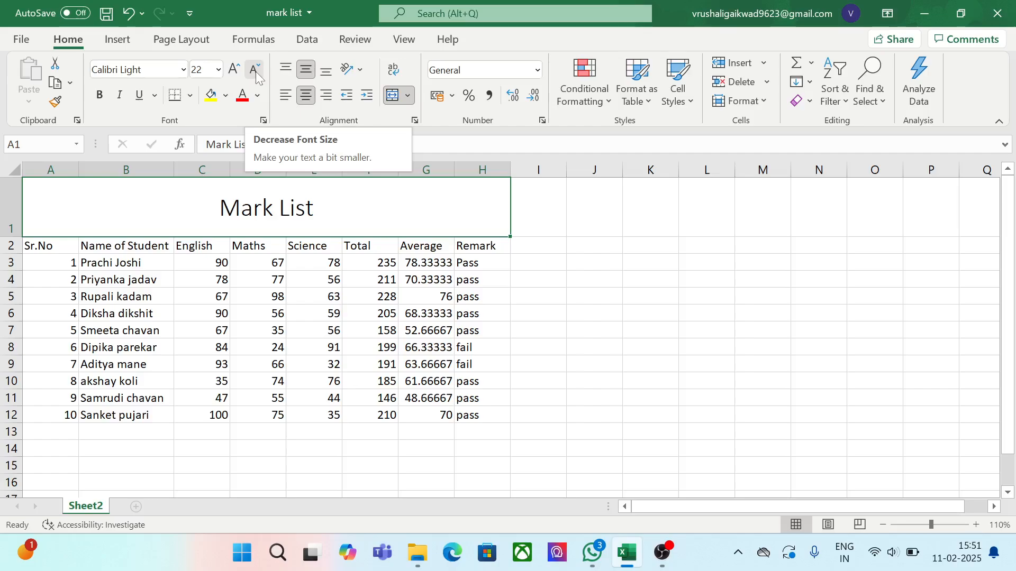
Step: Reduce the title's font size stepwise to 18 and raise it one step to 20
{"action": "left_click", "coordinate": [256, 72]}
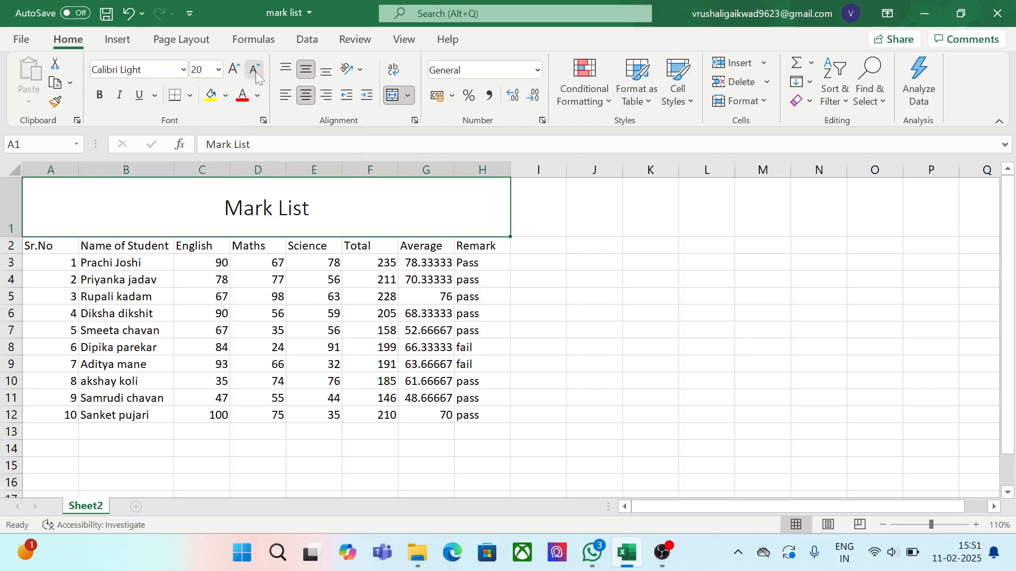
{"action": "left_click", "coordinate": [256, 72]}
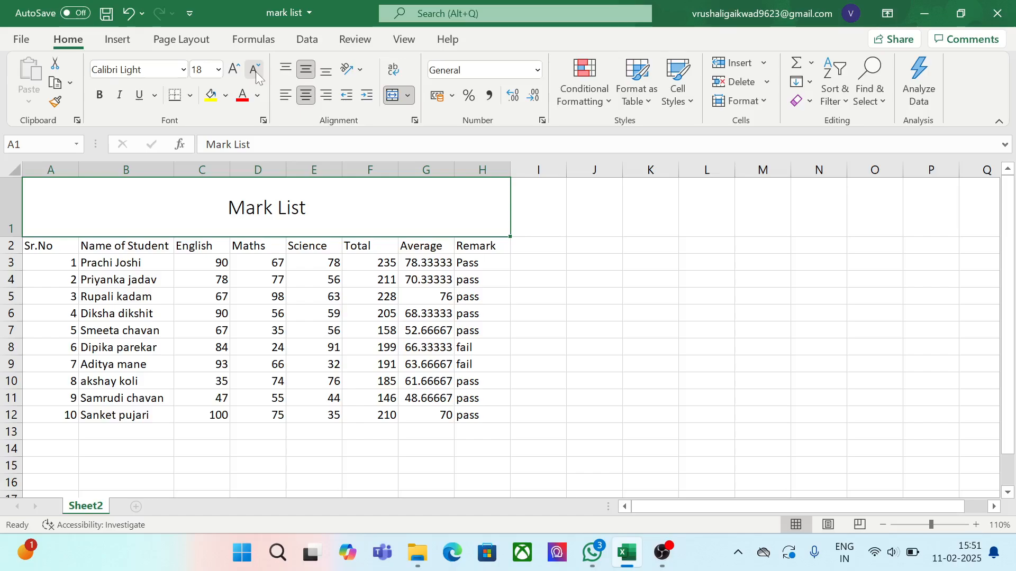
{"action": "left_click", "coordinate": [235, 70]}
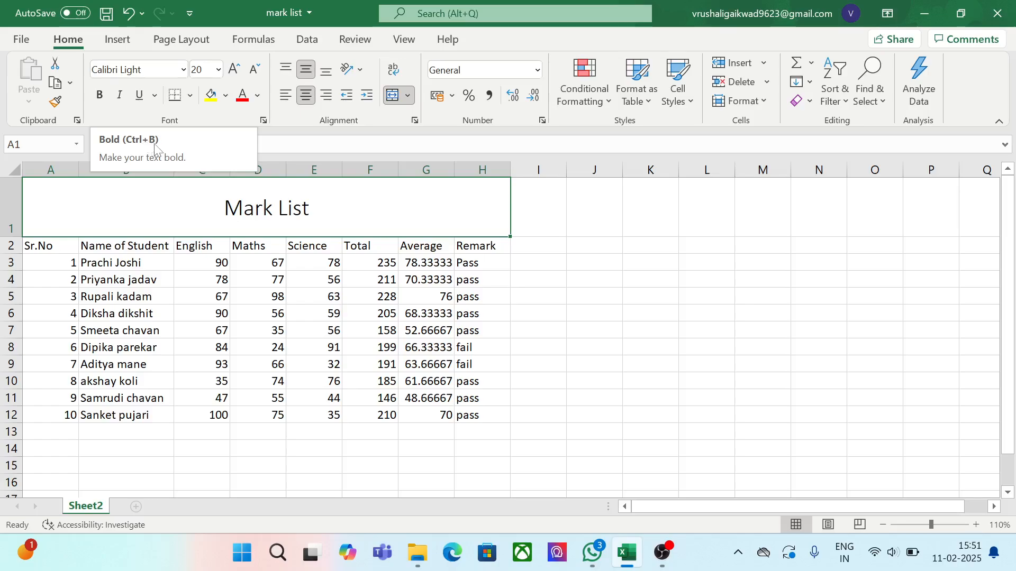
Step: Format the Mark List title as bold and italic with a double underline
{"action": "left_click", "coordinate": [99, 100]}
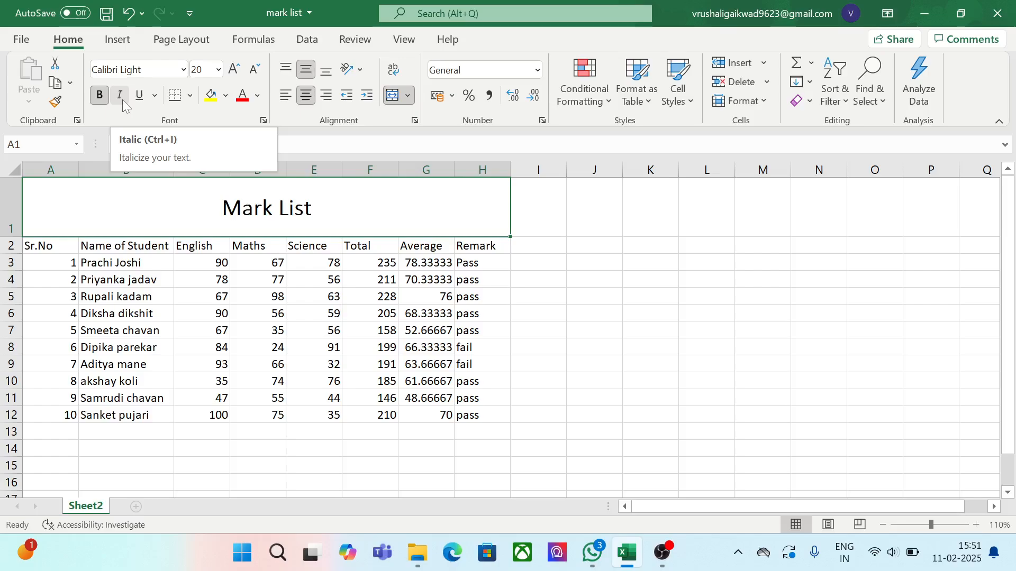
{"action": "left_click", "coordinate": [122, 100]}
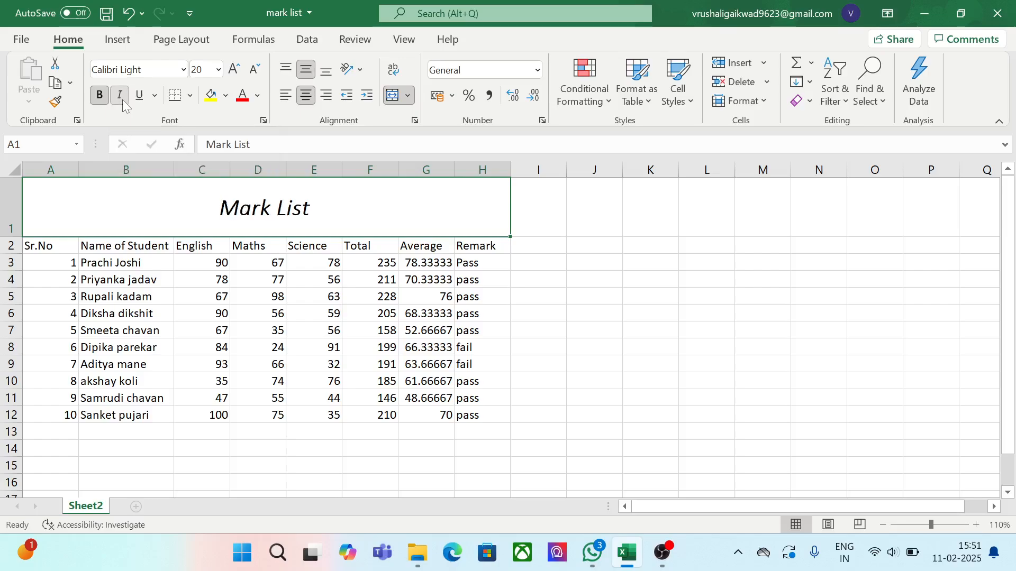
{"action": "left_click", "coordinate": [153, 100]}
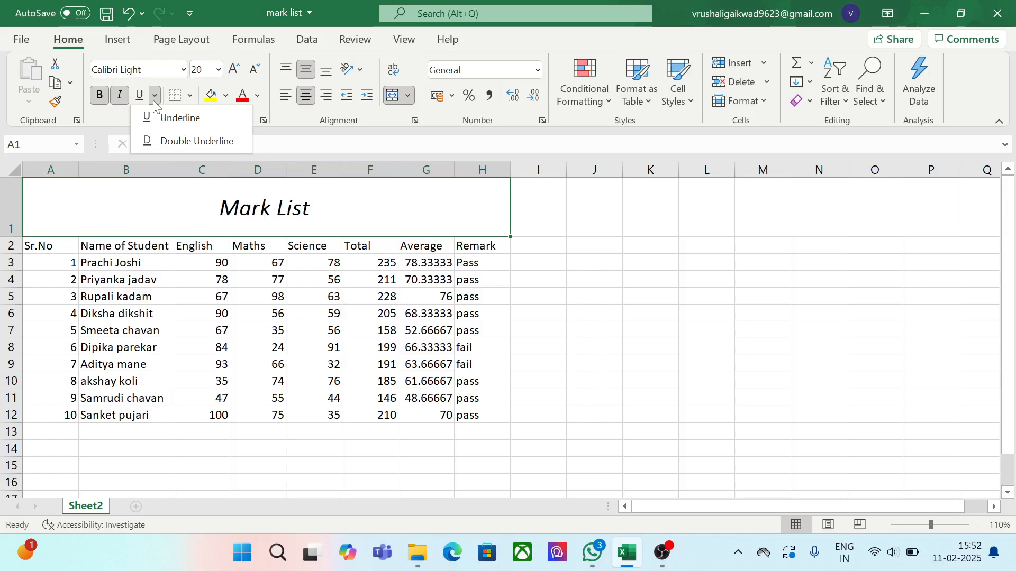
{"action": "left_click", "coordinate": [173, 141]}
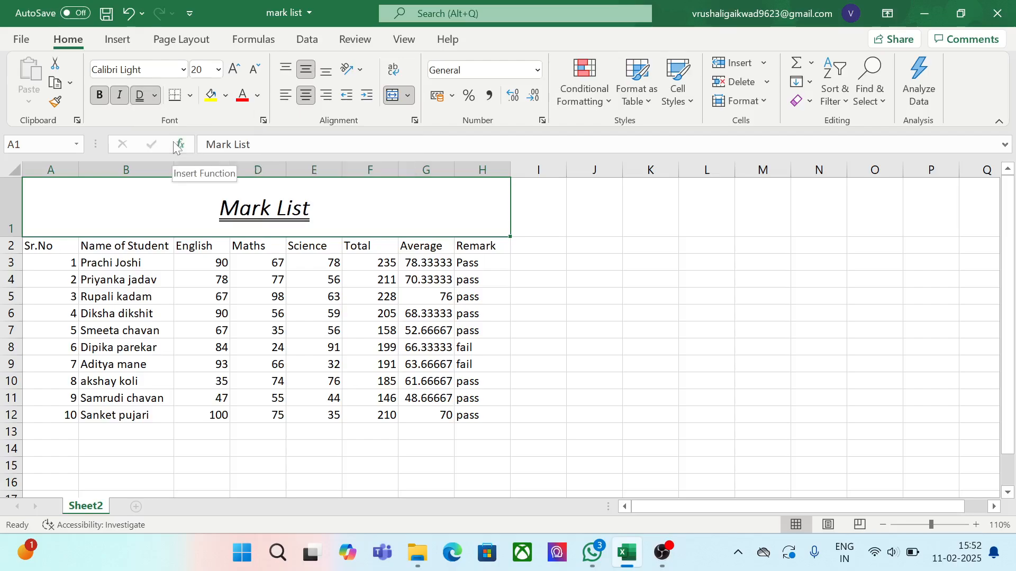
{"action": "left_click", "coordinate": [259, 98]}
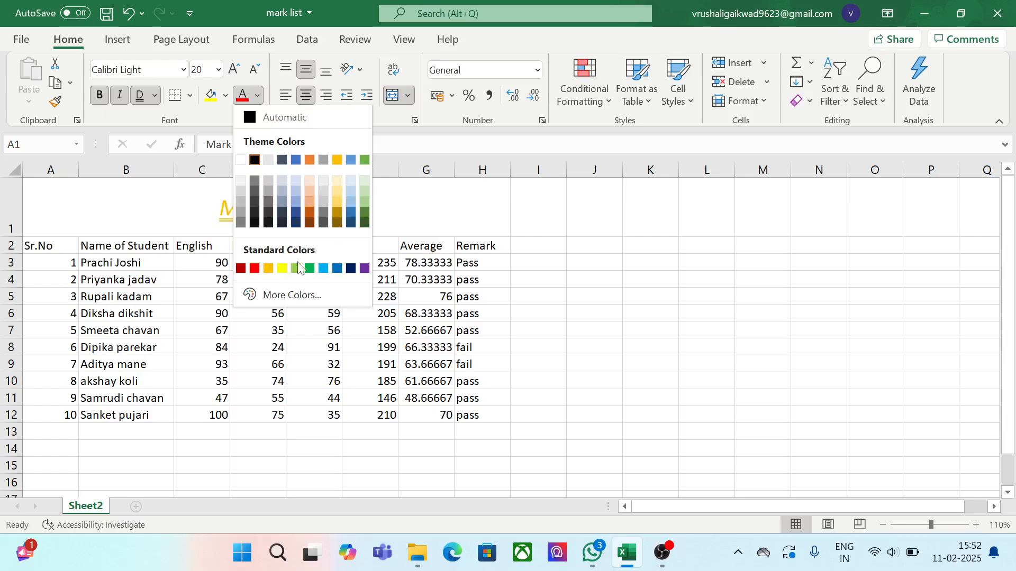
{"action": "left_click", "coordinate": [310, 299]}
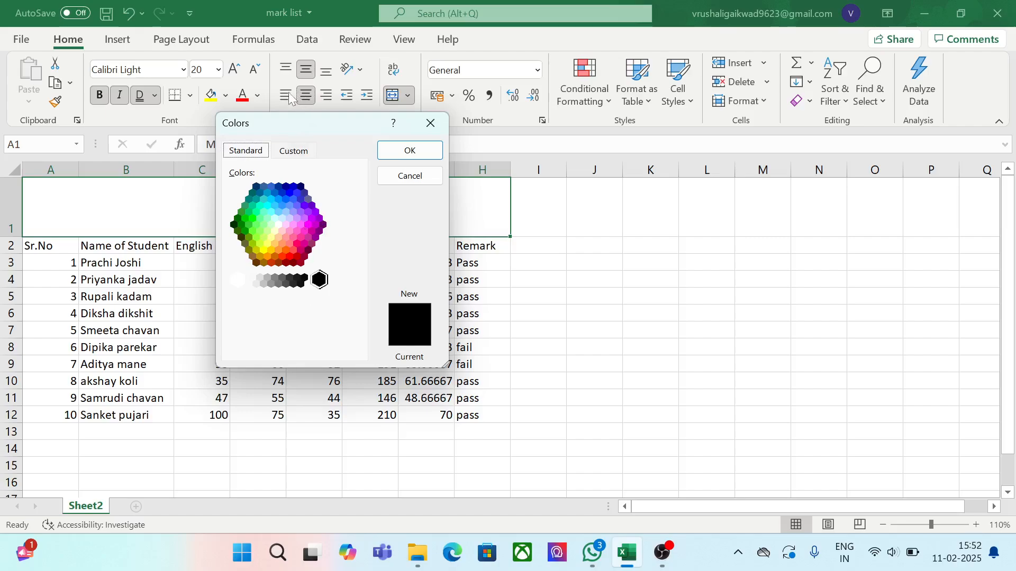
{"action": "left_click", "coordinate": [431, 124]}
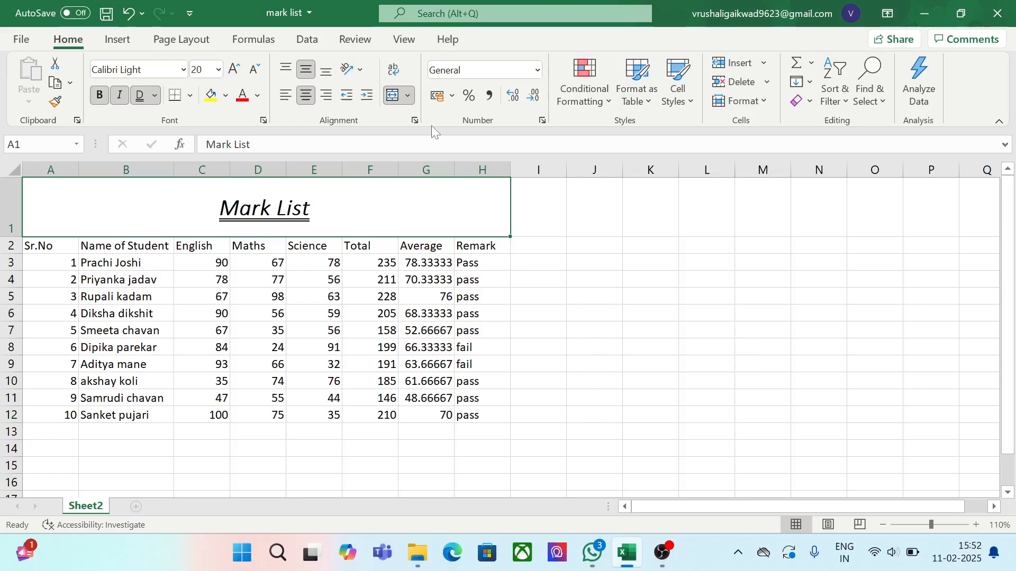
Step: Left-align the Mark List title and set the red value of its custom RGB font color to 6
{"action": "left_click", "coordinate": [285, 99]}
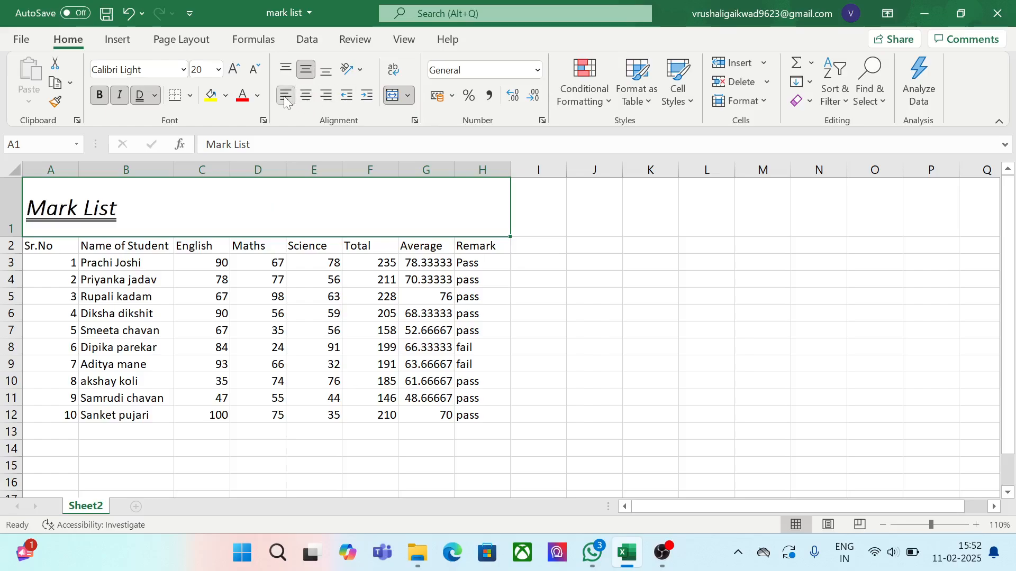
{"action": "left_click", "coordinate": [257, 97]}
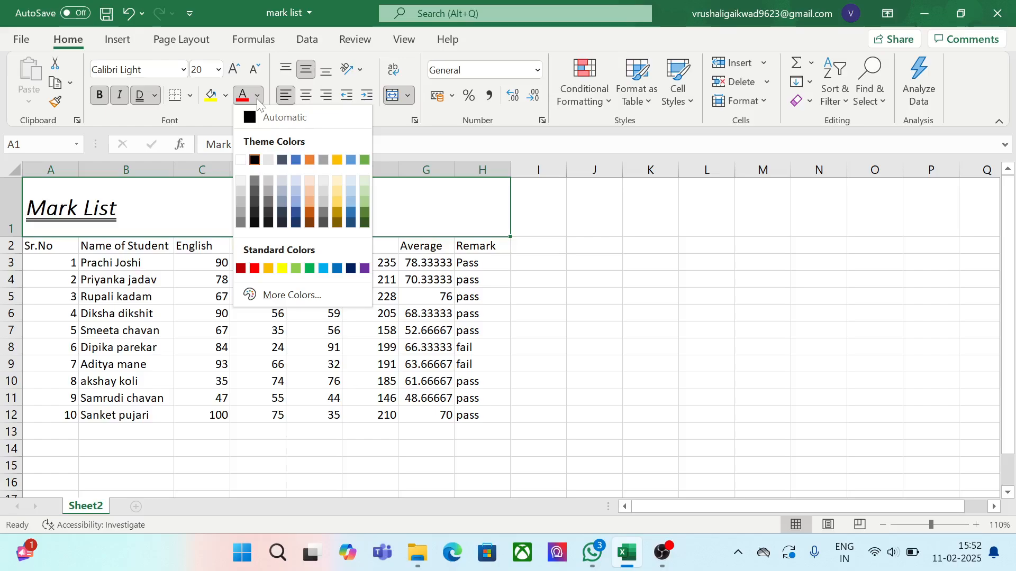
{"action": "left_click", "coordinate": [268, 296]}
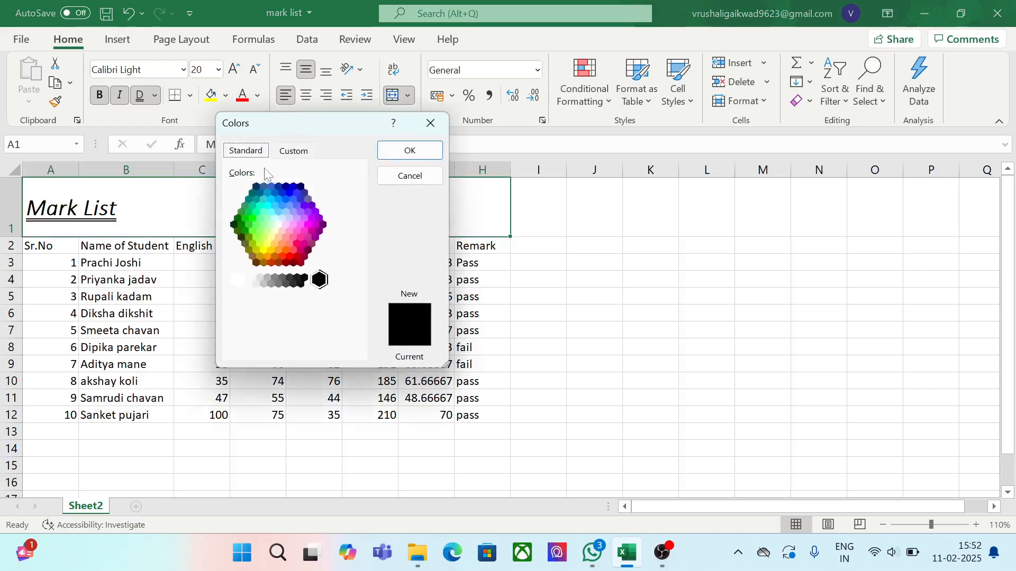
{"action": "left_click", "coordinate": [294, 154]}
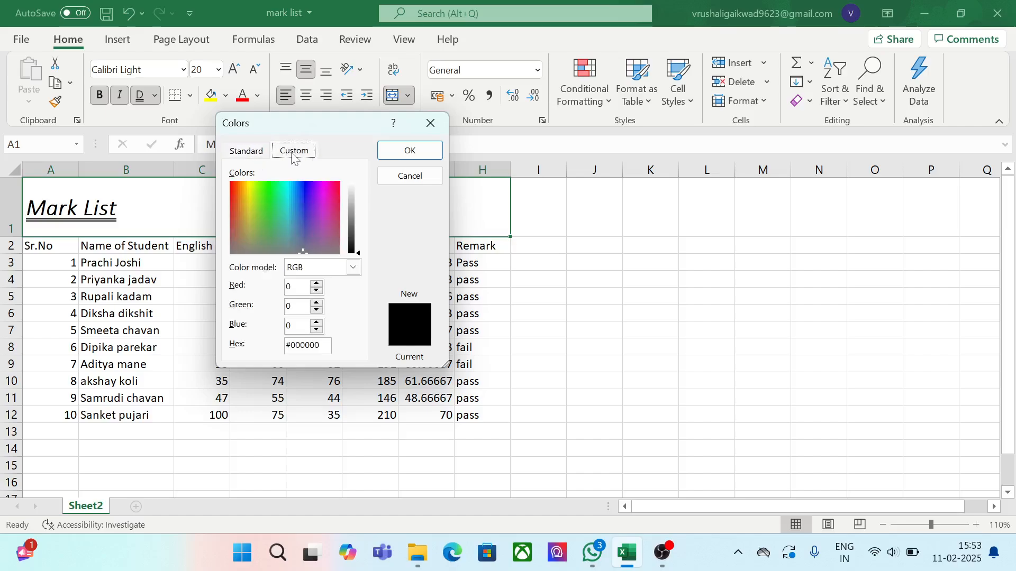
{"action": "left_click", "coordinate": [321, 204]}
{"action": "left_click", "coordinate": [316, 283]}
{"action": "left_click", "coordinate": [316, 283]}
{"action": "left_click", "coordinate": [316, 283]}
{"action": "left_click", "coordinate": [316, 283]}
{"action": "left_click", "coordinate": [316, 284]}
{"action": "left_click", "coordinate": [316, 284]}
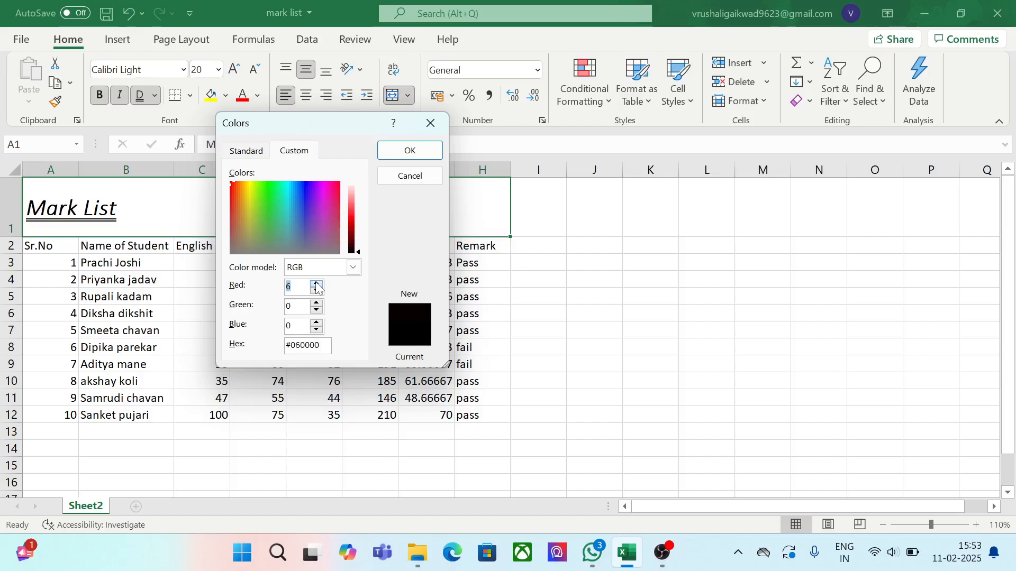
Step: Set the custom font color's green value to 2 and its blue value to 3
{"action": "left_click", "coordinate": [317, 305]}
{"action": "left_click", "coordinate": [316, 305]}
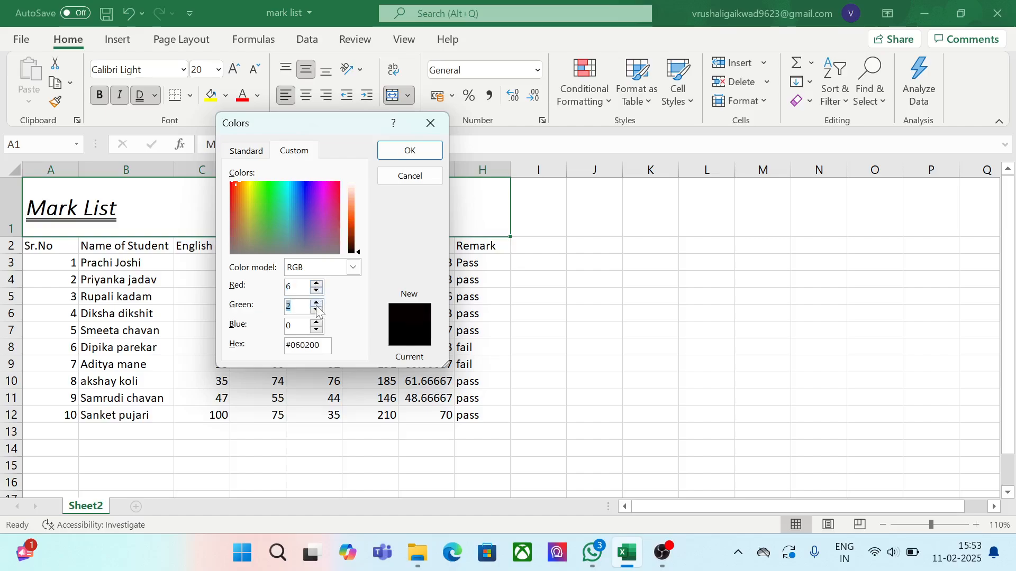
{"action": "left_click", "coordinate": [316, 322]}
{"action": "left_click", "coordinate": [316, 322]}
{"action": "left_click", "coordinate": [317, 322]}
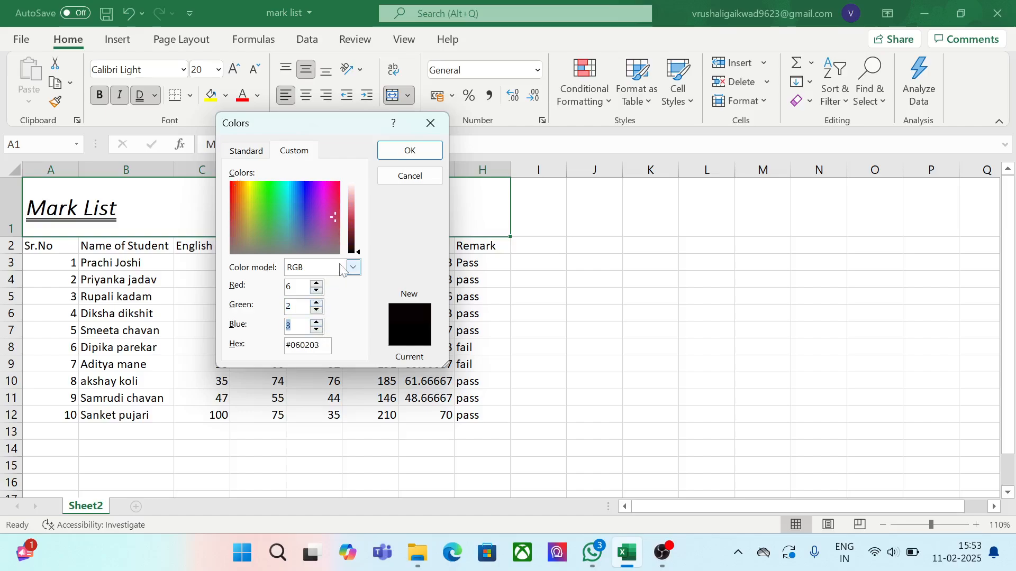
Step: Keep the RGB color model and try several purple and pink hues in the custom color spectrum
{"action": "left_click", "coordinate": [355, 272]}
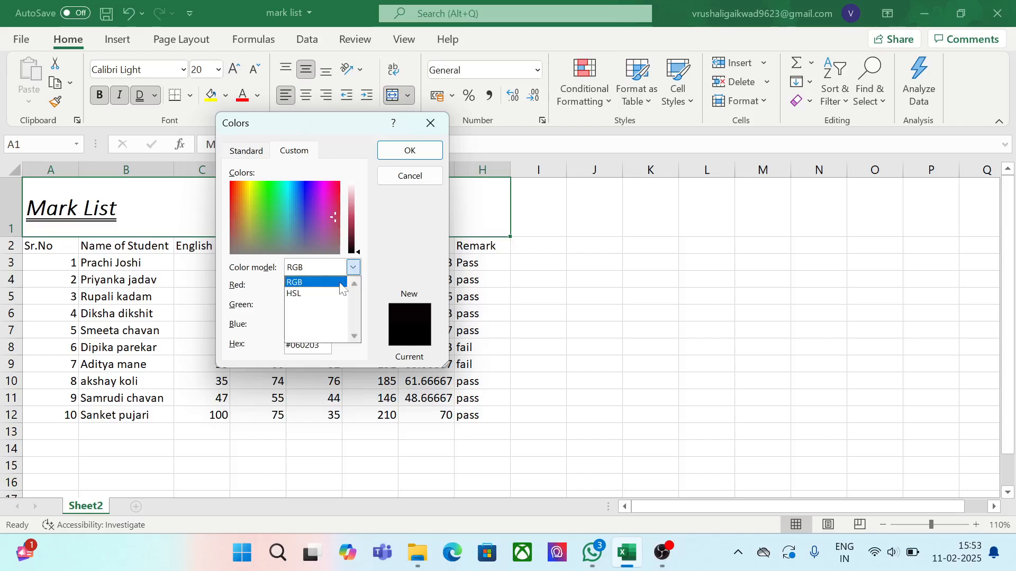
{"action": "left_click", "coordinate": [296, 279]}
{"action": "left_click", "coordinate": [317, 206]}
{"action": "left_click", "coordinate": [324, 205]}
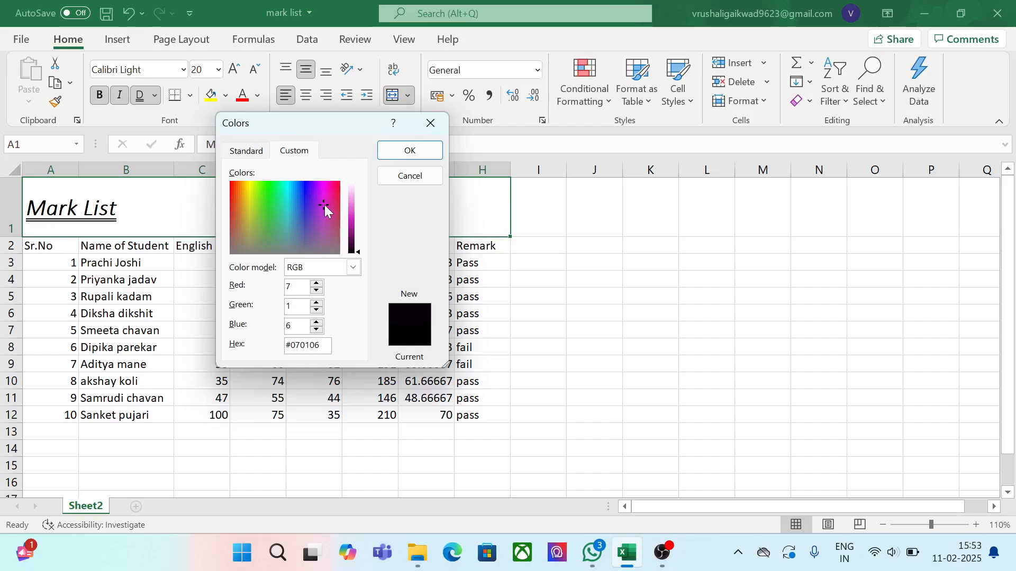
{"action": "left_click", "coordinate": [332, 215]}
Step: Reduce the custom font color's red and green values to 0
{"action": "left_click", "coordinate": [317, 292]}
{"action": "left_click", "coordinate": [318, 292]}
{"action": "left_click", "coordinate": [317, 292]}
{"action": "left_click", "coordinate": [318, 292]}
{"action": "left_click", "coordinate": [317, 292]}
{"action": "left_click", "coordinate": [317, 292]}
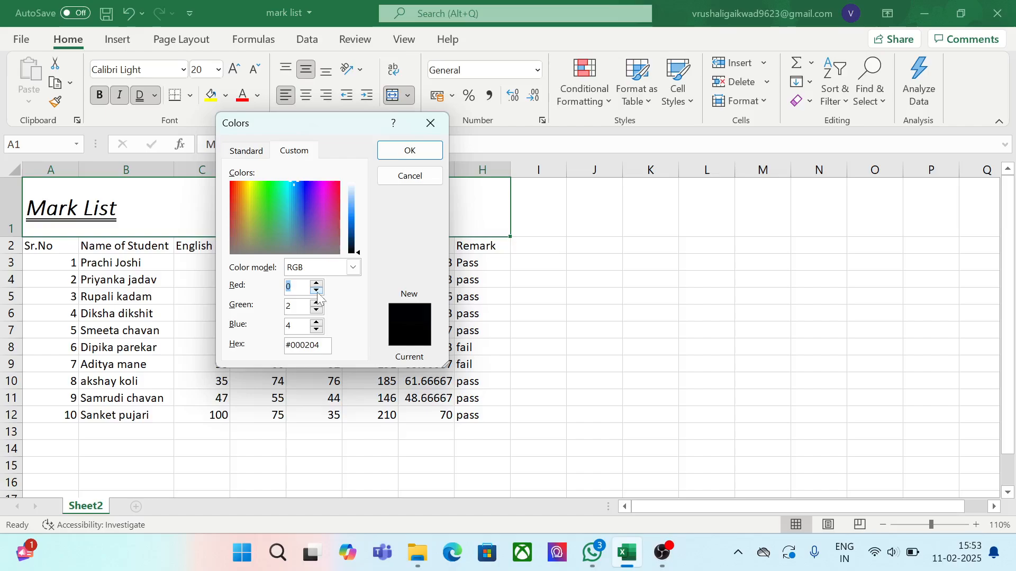
{"action": "left_click", "coordinate": [317, 311]}
{"action": "left_click", "coordinate": [317, 311]}
Step: Try a higher blue value, set it back to 0 and apply the custom black font color to the title
{"action": "left_click", "coordinate": [315, 323]}
{"action": "left_click", "coordinate": [315, 323]}
{"action": "left_click", "coordinate": [316, 323]}
{"action": "left_click", "coordinate": [315, 323]}
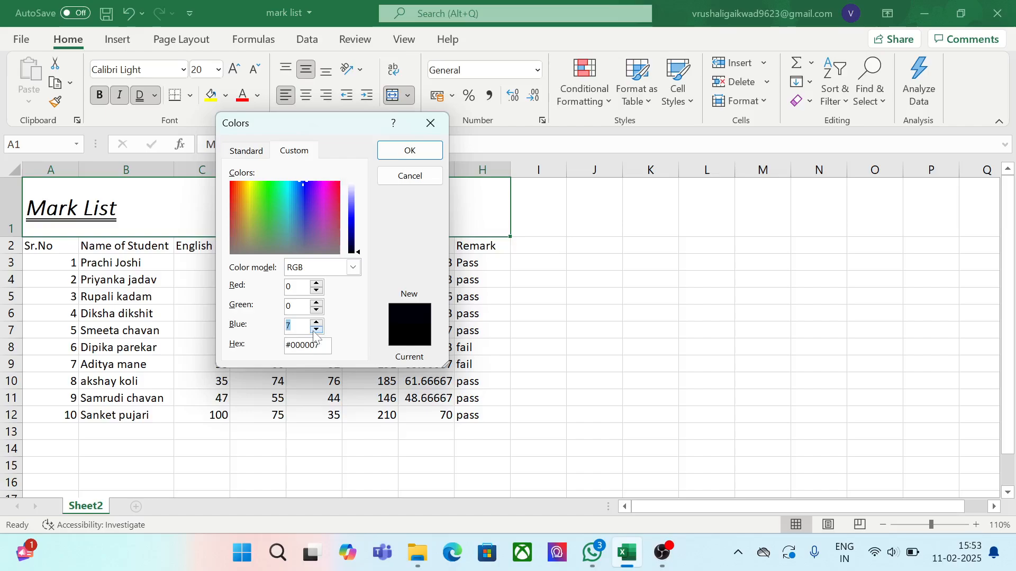
{"action": "left_click", "coordinate": [316, 330]}
{"action": "left_click", "coordinate": [316, 330]}
{"action": "left_click", "coordinate": [316, 331]}
{"action": "left_click", "coordinate": [321, 208]}
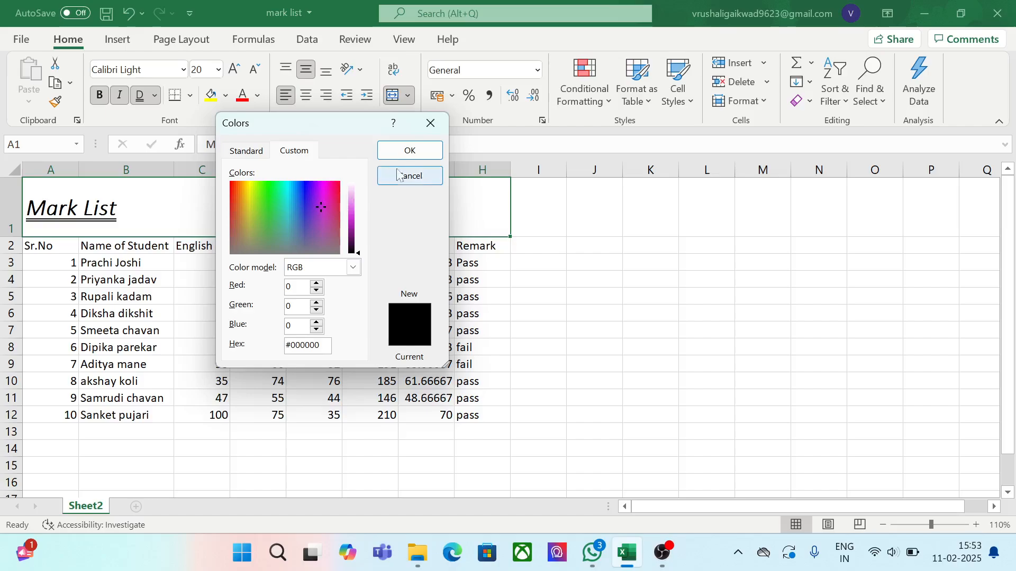
{"action": "left_click", "coordinate": [410, 153]}
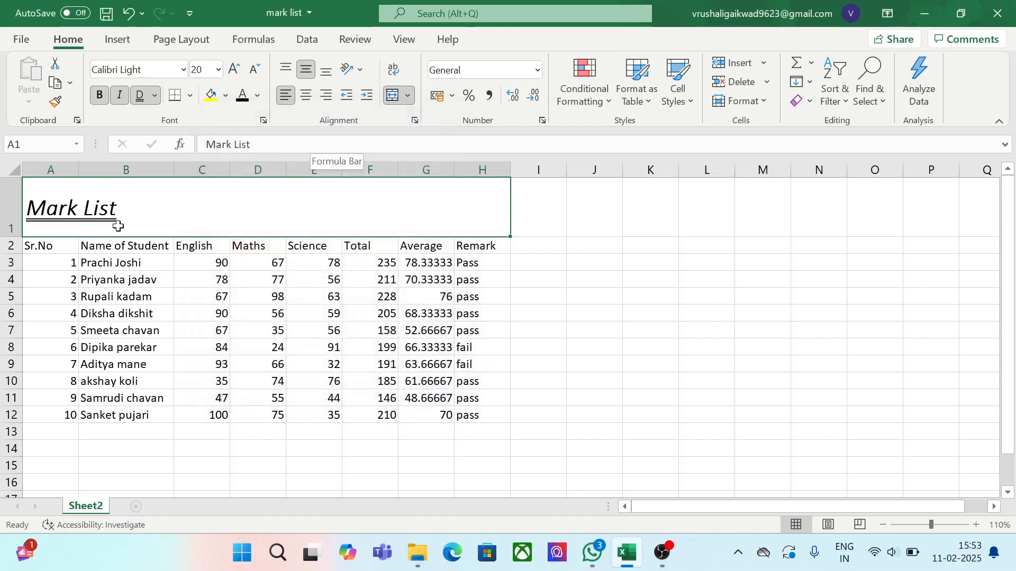
Step: Color the Mark List title text with a bright blue from the standard color palette and center it horizontally
{"action": "left_click", "coordinate": [258, 94]}
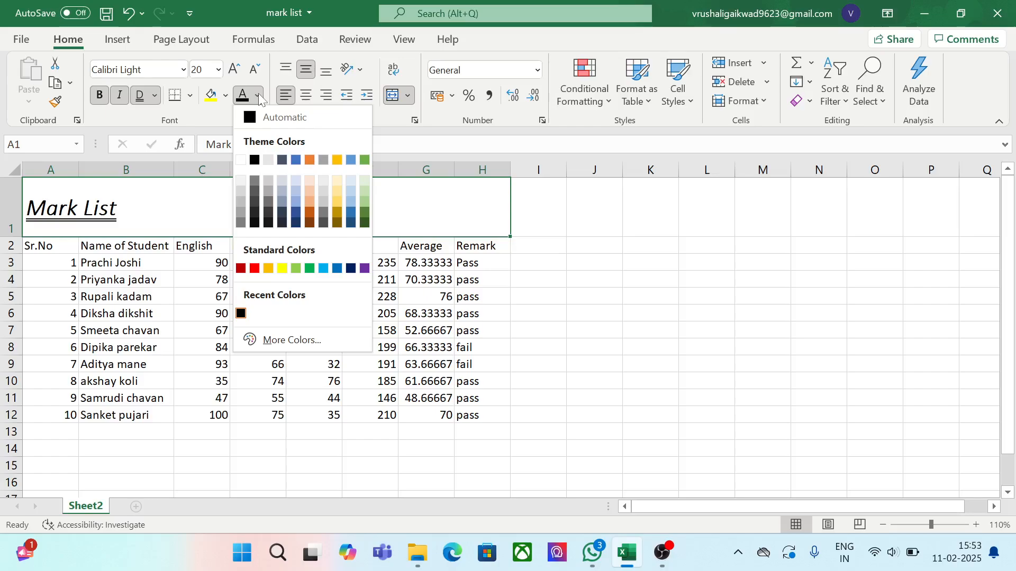
{"action": "left_click", "coordinate": [295, 340]}
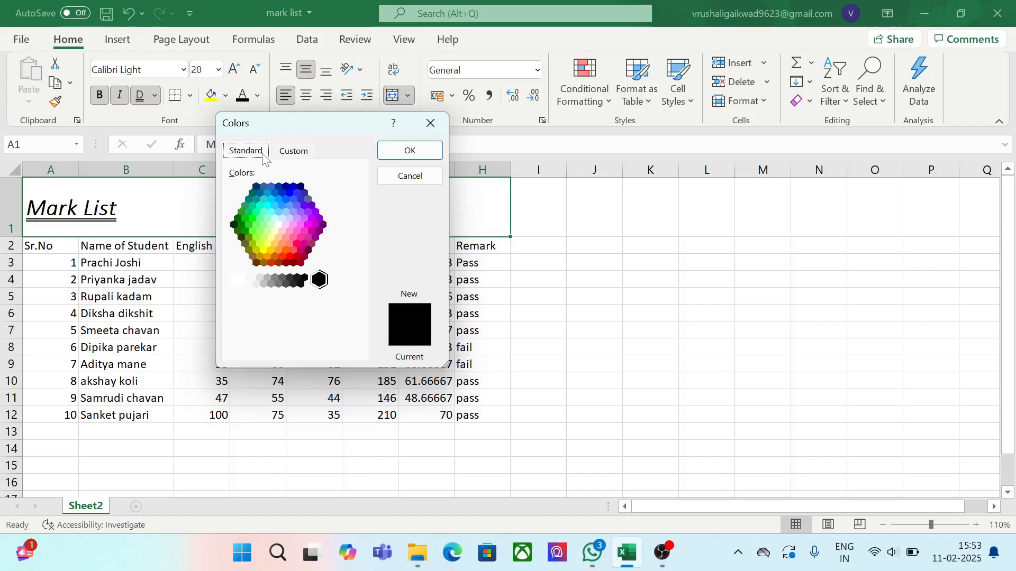
{"action": "left_click", "coordinate": [293, 200]}
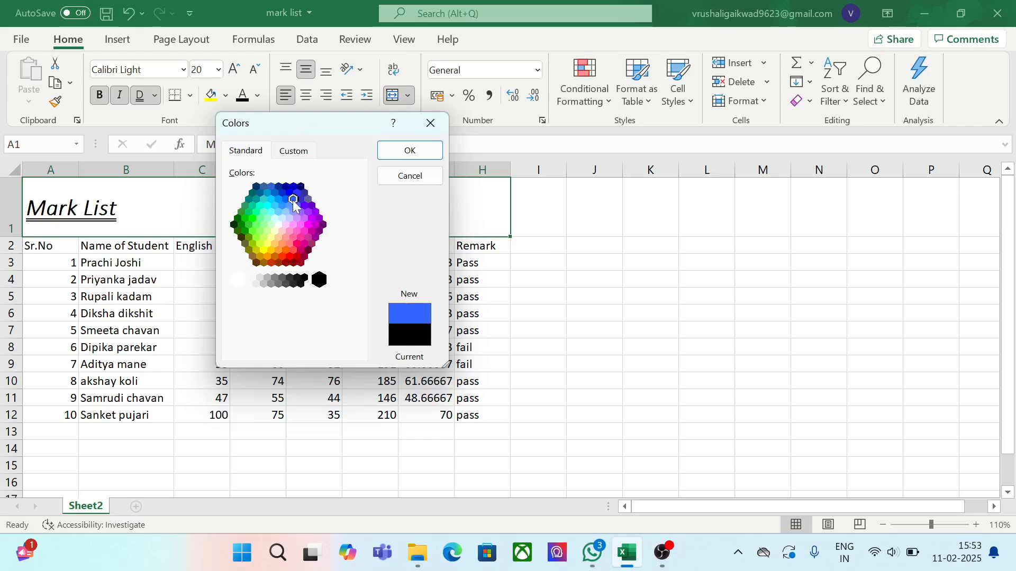
{"action": "left_click", "coordinate": [410, 151]}
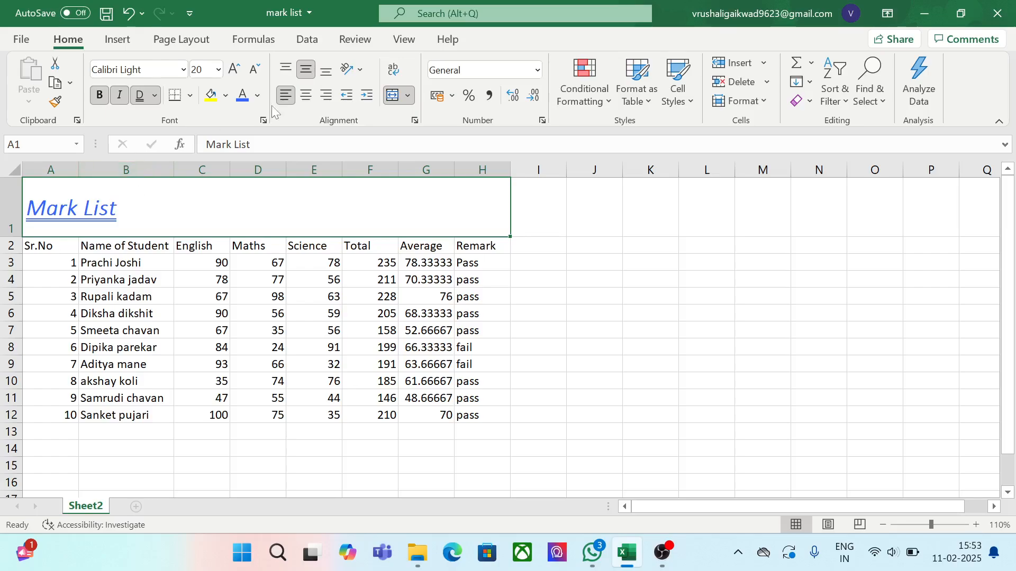
{"action": "left_click", "coordinate": [306, 95]}
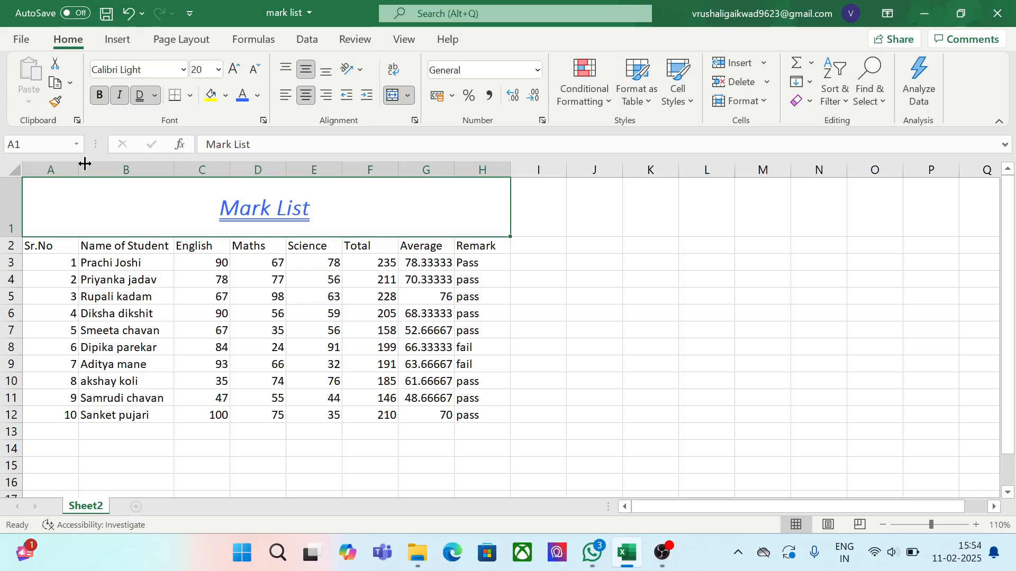
Step: Fill the Mark List title cell with the blue theme color and make its text white
{"action": "left_click", "coordinate": [225, 96]}
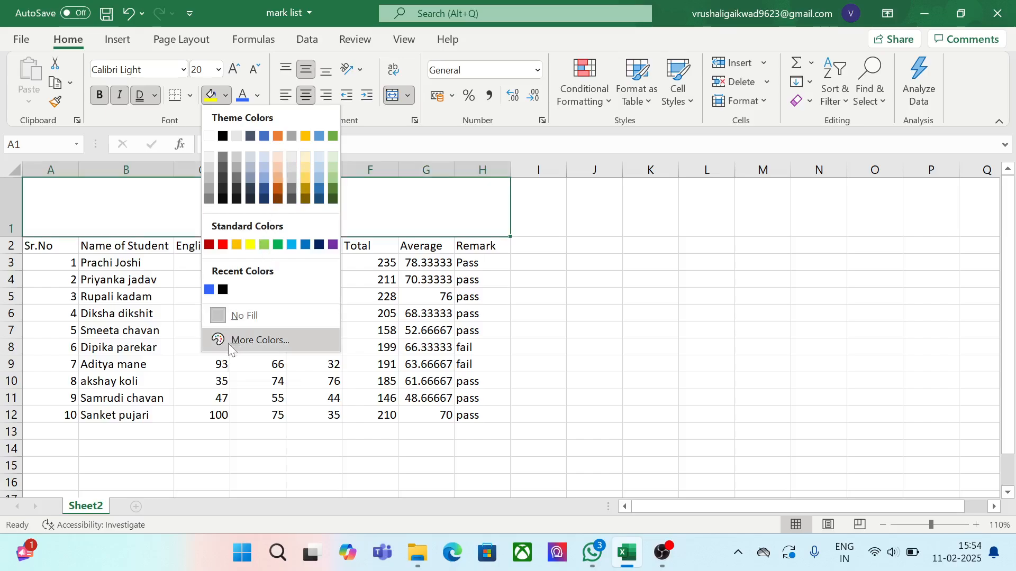
{"action": "left_click", "coordinate": [263, 136]}
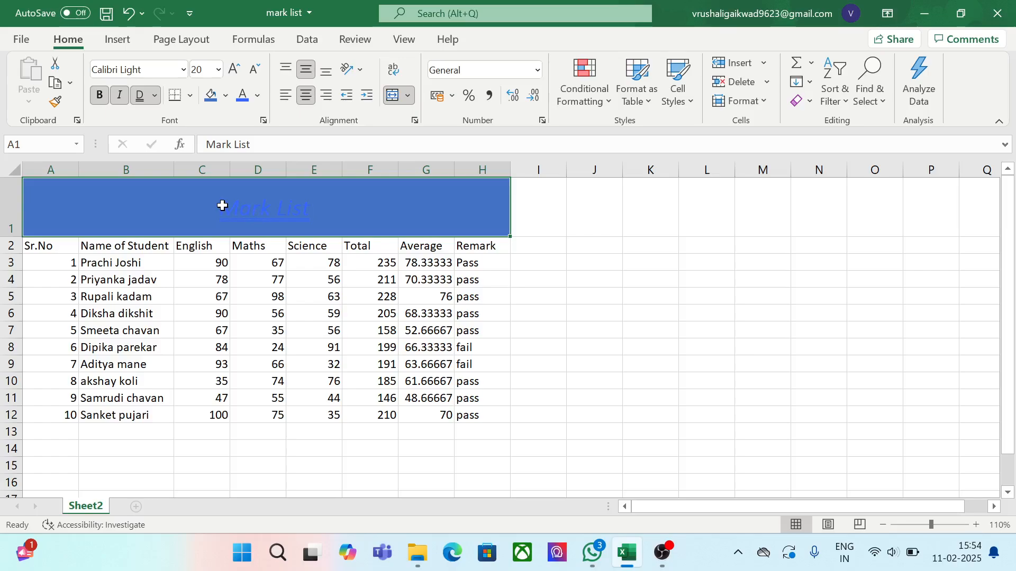
{"action": "left_click", "coordinate": [258, 96]}
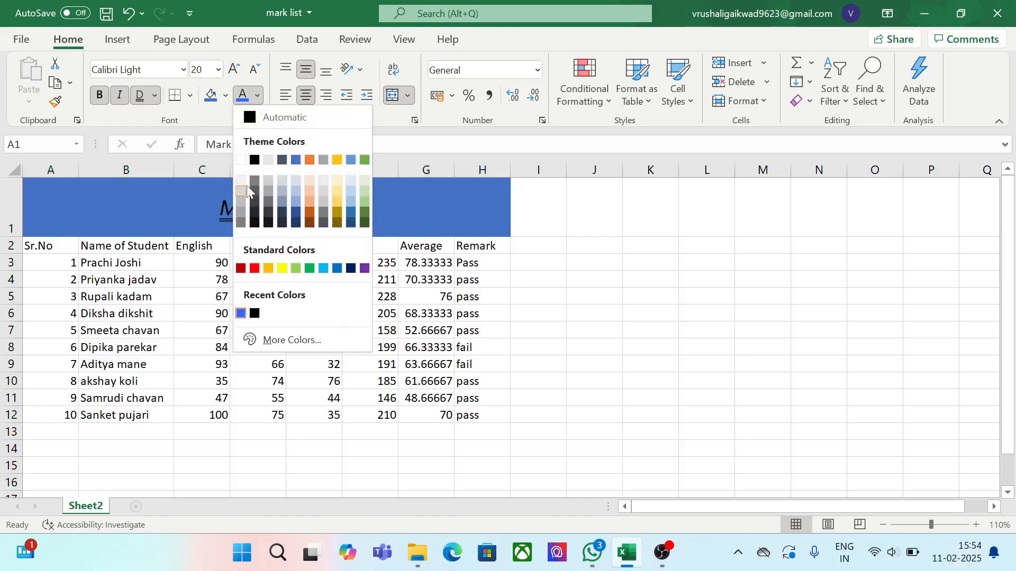
{"action": "left_click", "coordinate": [241, 160]}
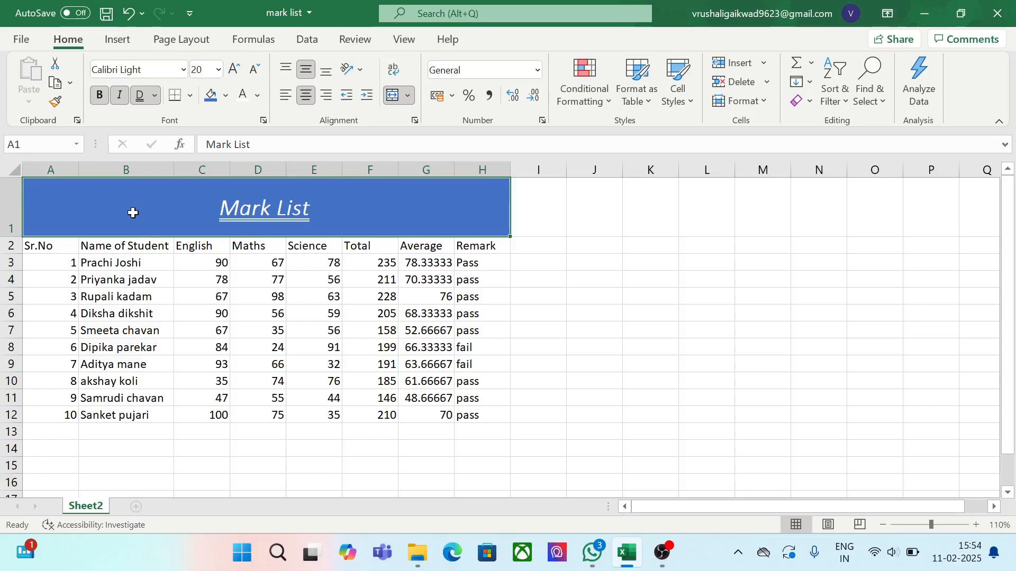
Step: Select the whole mark list from the title down to row 12 and set a thick solid outline border for it
{"action": "key", "text": "shift+Down"}
{"action": "key", "text": "shift+Down"}
{"action": "key", "text": "shift+Down"}
{"action": "key", "text": "shift+Down"}
{"action": "key", "text": "shift+Down"}
{"action": "key", "text": "shift+Down"}
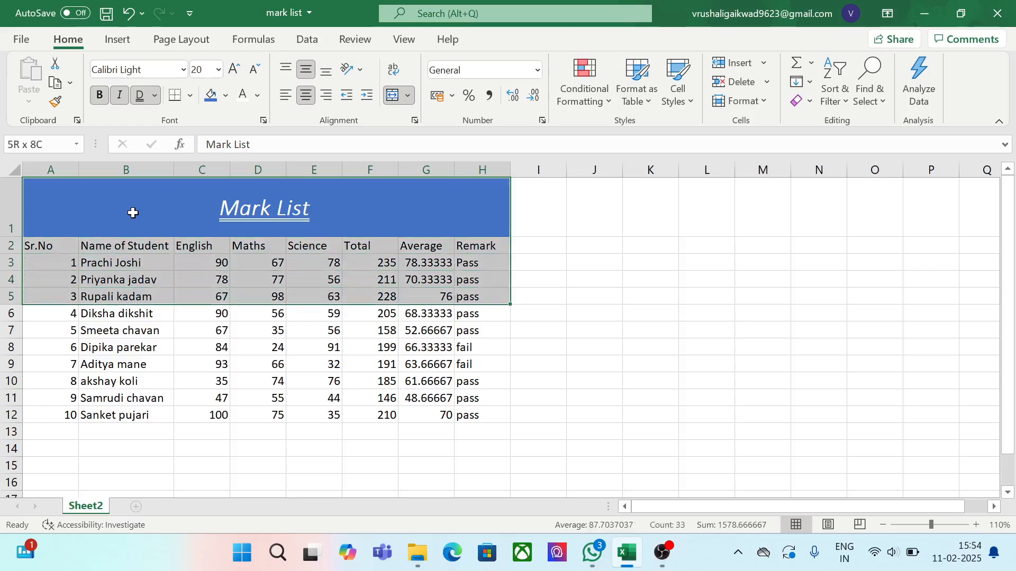
{"action": "key", "text": "shift+Down"}
{"action": "key", "text": "shift+Down"}
{"action": "key", "text": "shift+Down"}
{"action": "key", "text": "shift+Down"}
{"action": "key", "text": "shift+Down"}
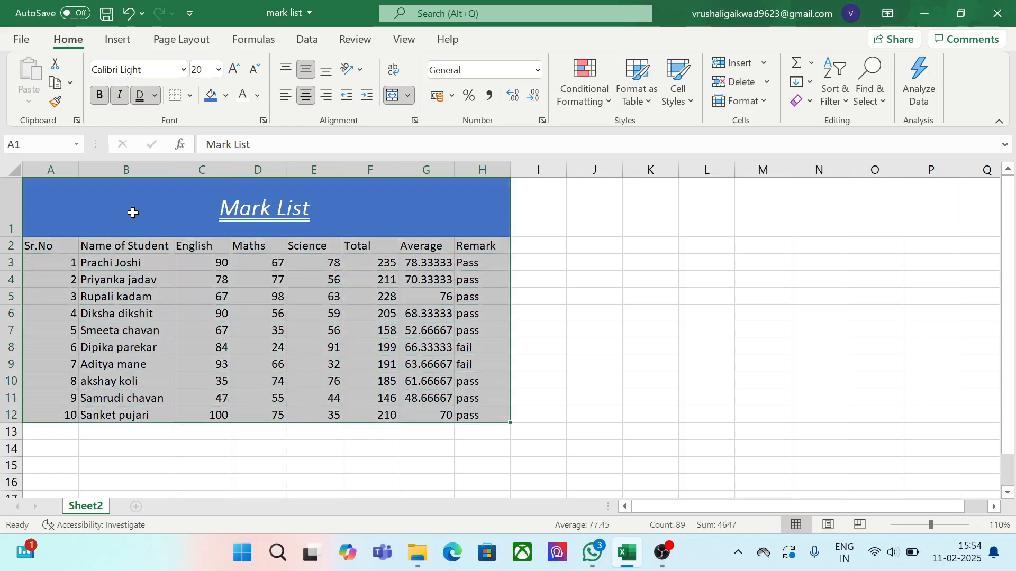
{"action": "left_click", "coordinate": [190, 96]}
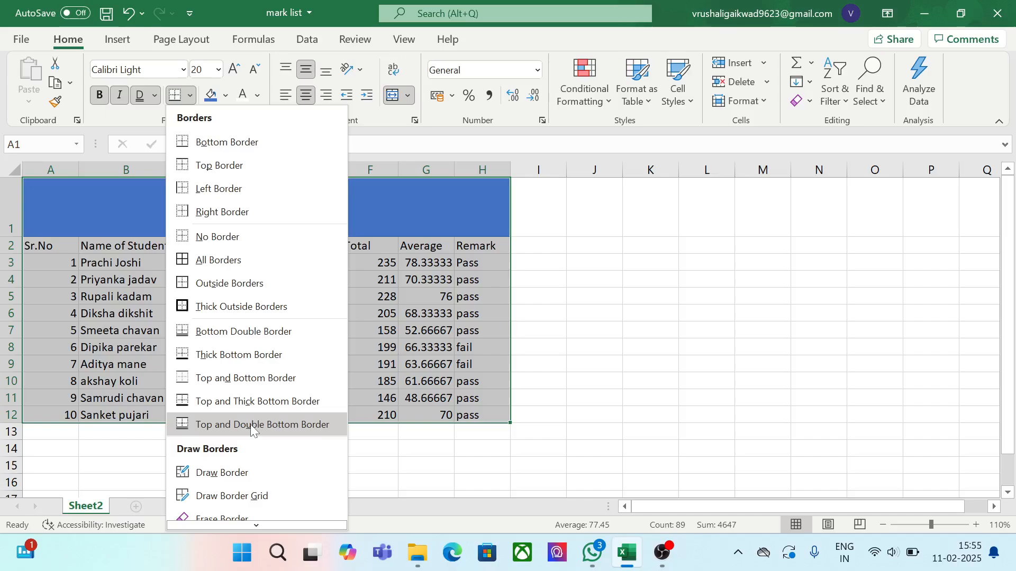
{"action": "scroll", "coordinate": [289, 522], "scroll_direction": "down", "scroll_amount": 3}
{"action": "left_click", "coordinate": [288, 522]}
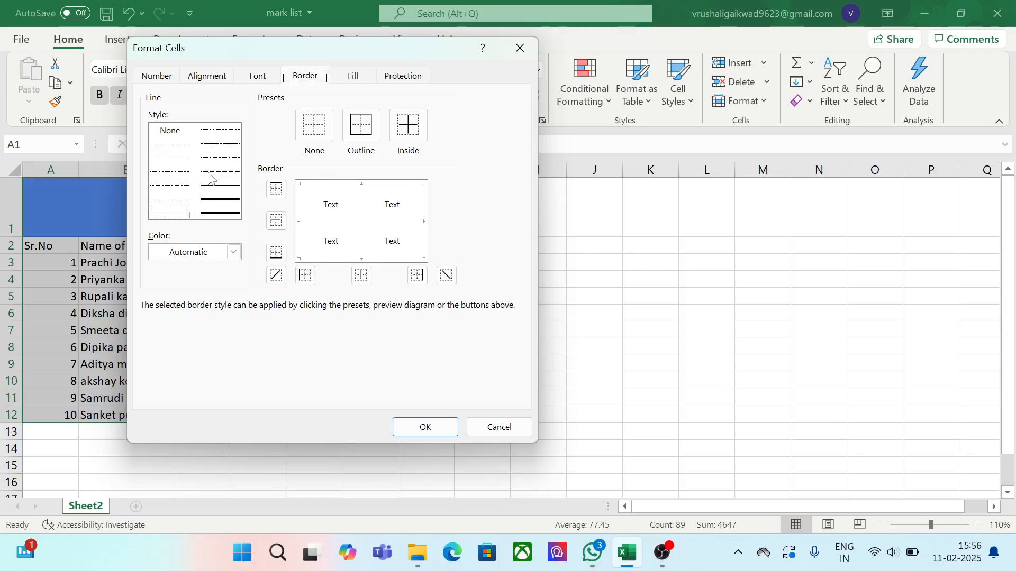
{"action": "left_click", "coordinate": [216, 203]}
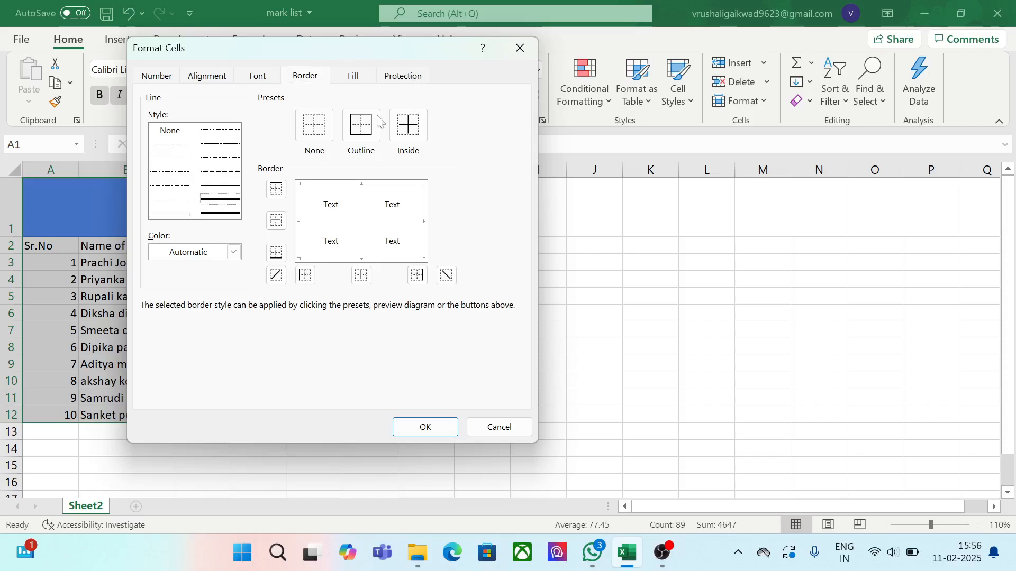
{"action": "left_click", "coordinate": [362, 139]}
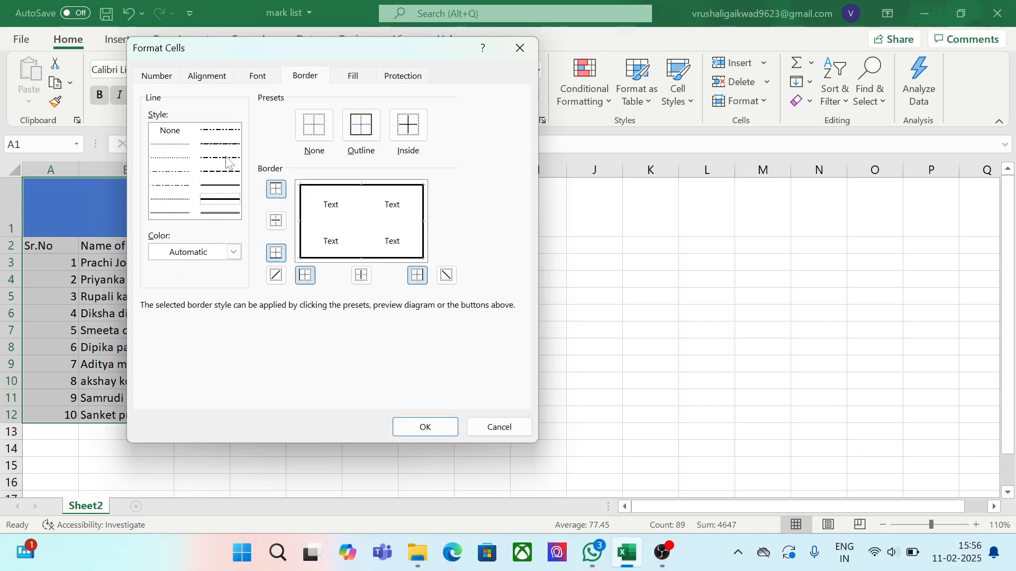
Step: Try dash-dot inside borders, restyle the top, left and right edges to match, and toggle the inner vertical and diagonal lines
{"action": "left_click", "coordinate": [410, 136]}
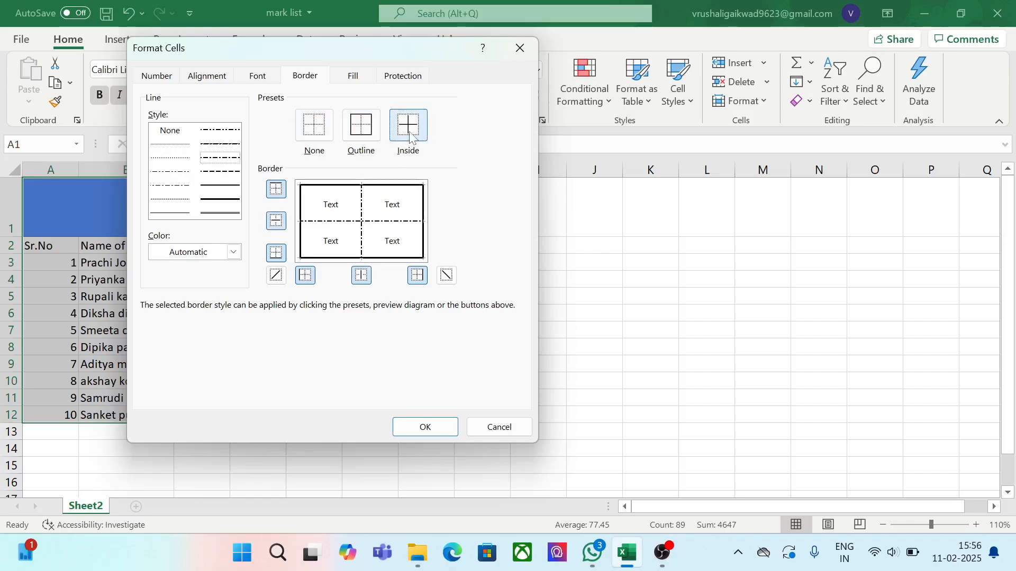
{"action": "left_click", "coordinate": [275, 190]}
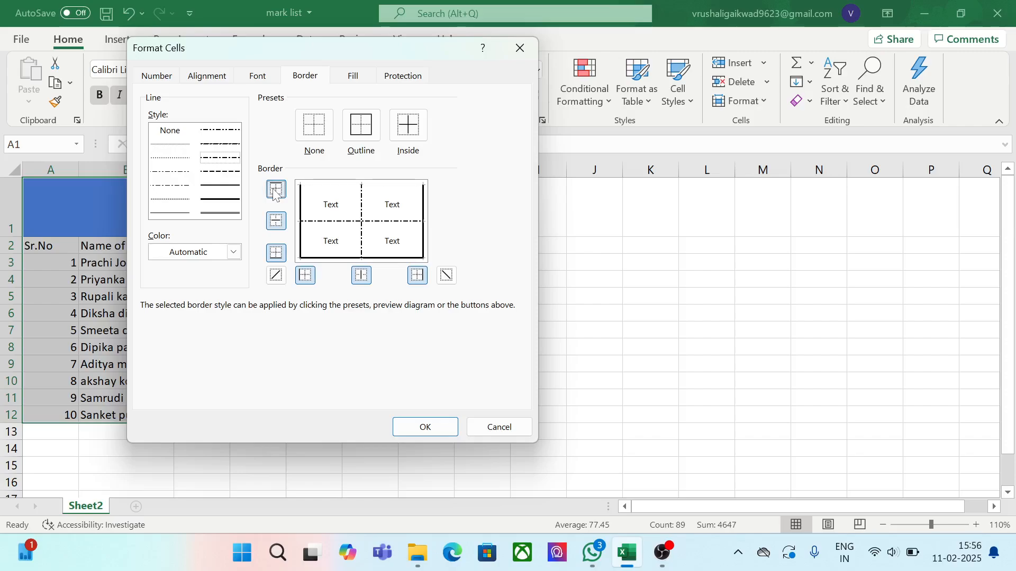
{"action": "left_click", "coordinate": [301, 276]}
{"action": "left_click", "coordinate": [361, 276]}
{"action": "left_click", "coordinate": [422, 279]}
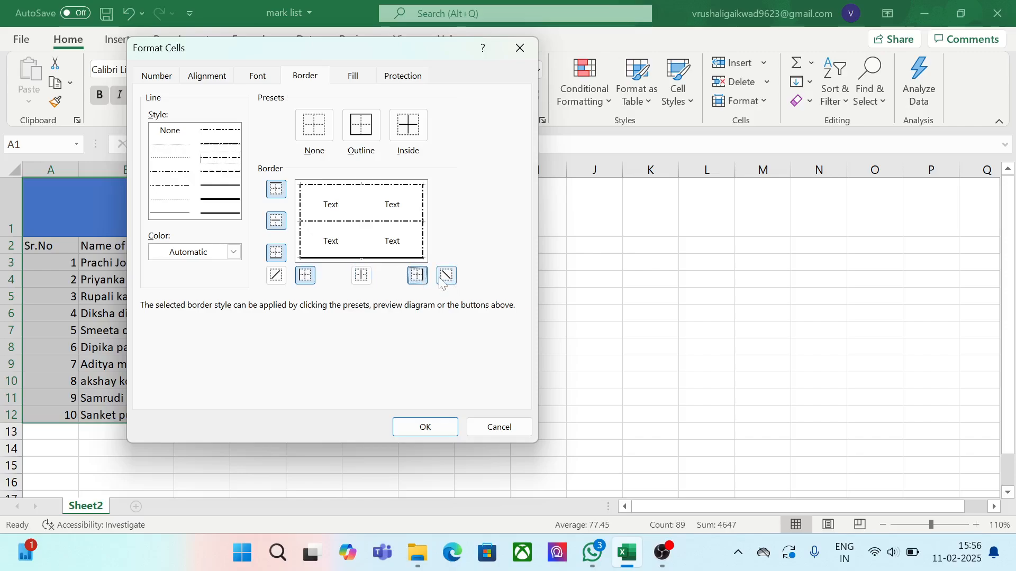
{"action": "left_click", "coordinate": [449, 278]}
{"action": "left_click", "coordinate": [448, 277]}
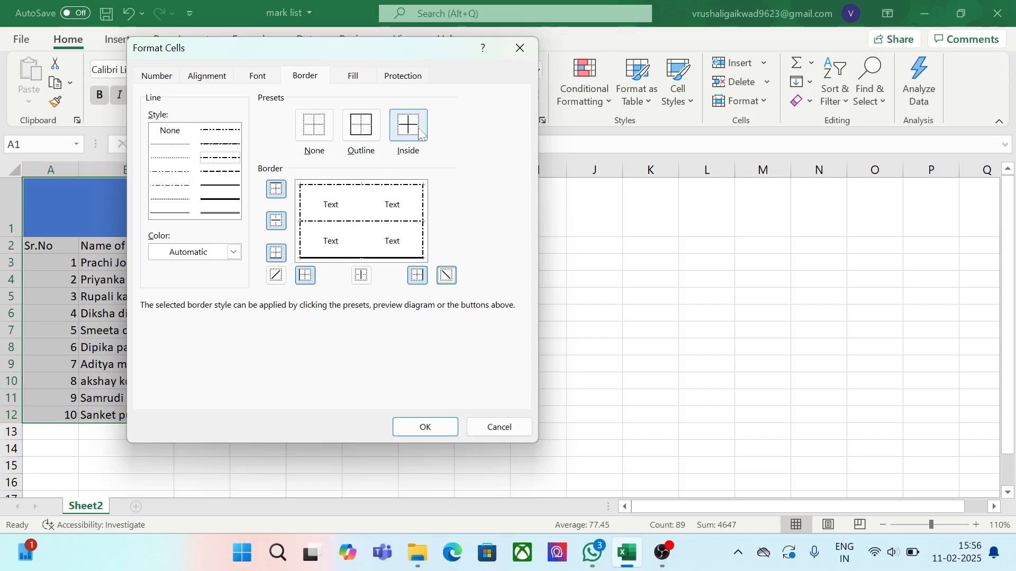
Step: Apply a thick solid outline and dashed inside borders to the selected mark list
{"action": "left_click", "coordinate": [230, 200]}
{"action": "left_click", "coordinate": [364, 126]}
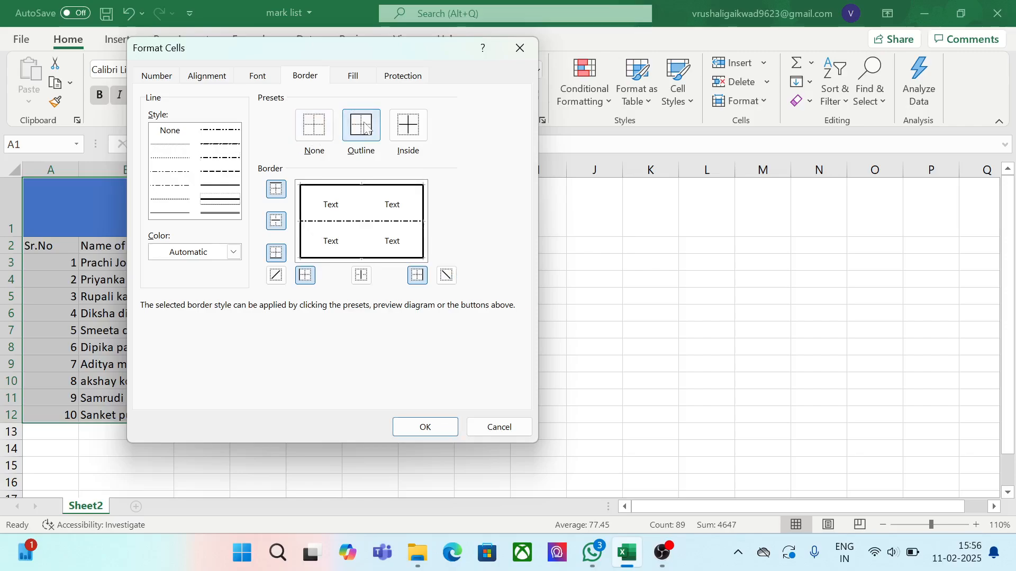
{"action": "left_click", "coordinate": [228, 171]}
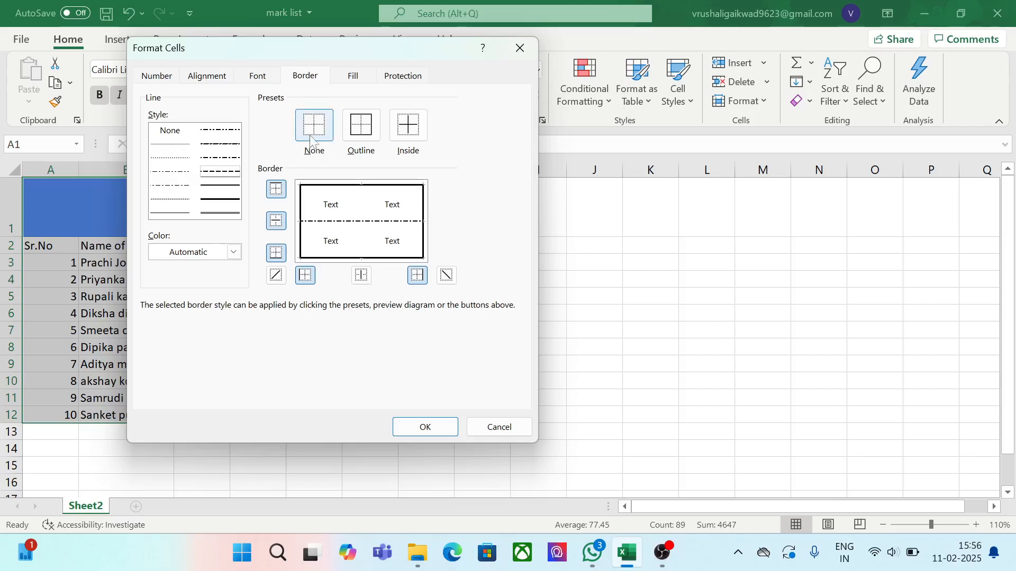
{"action": "left_click", "coordinate": [408, 126]}
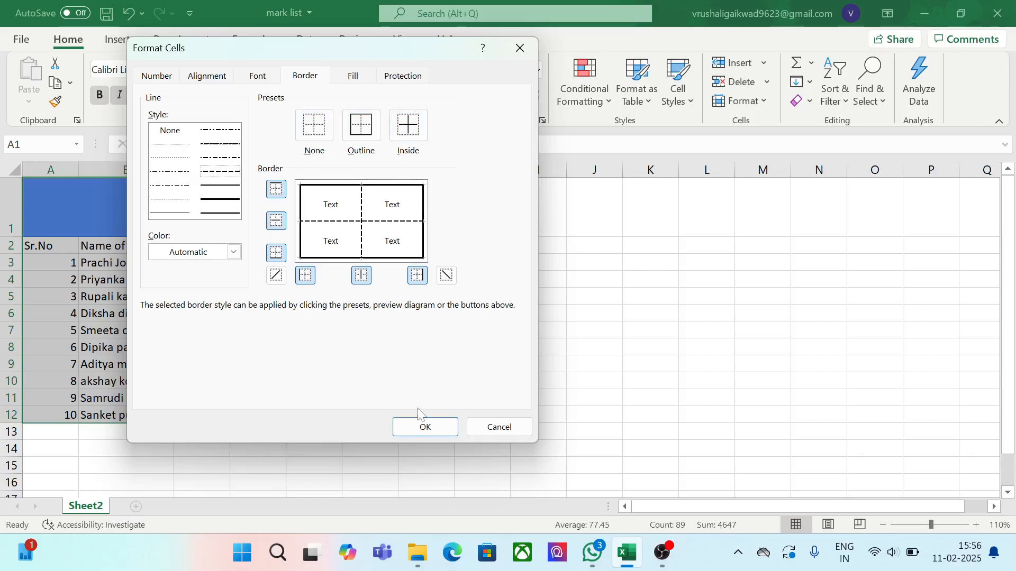
{"action": "left_click", "coordinate": [419, 423]}
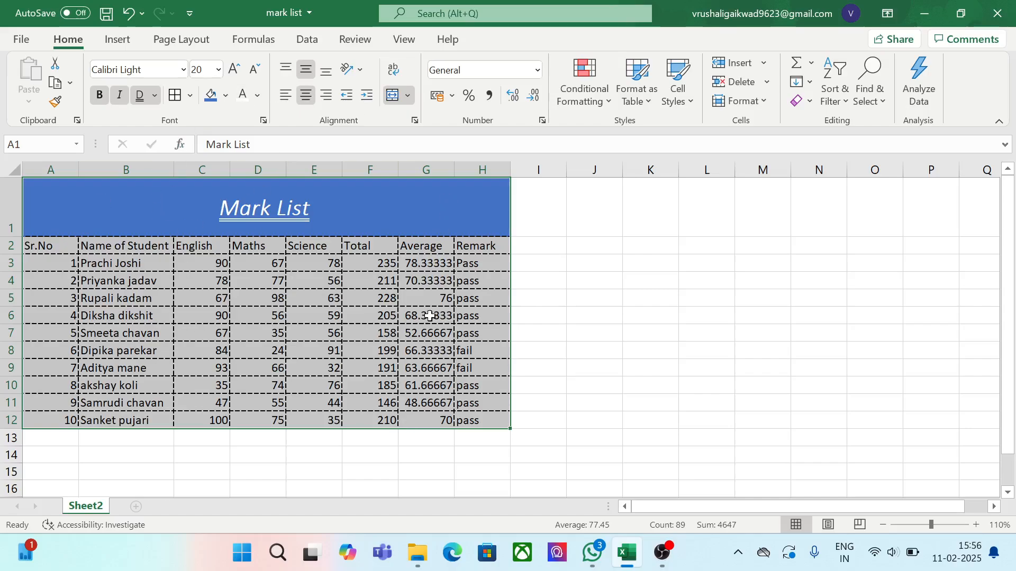
{"action": "mouse_move", "coordinate": [661, 565]}
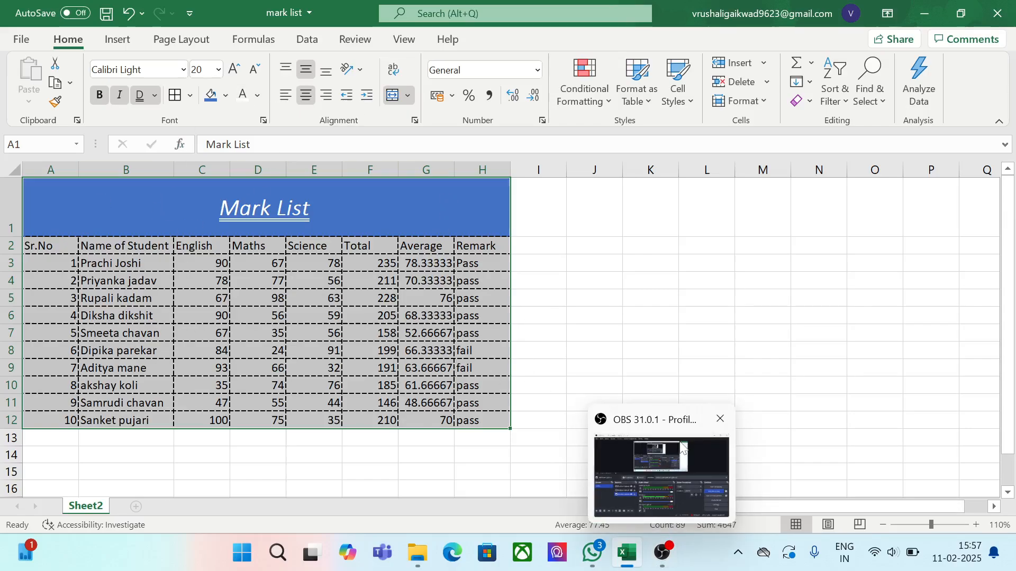